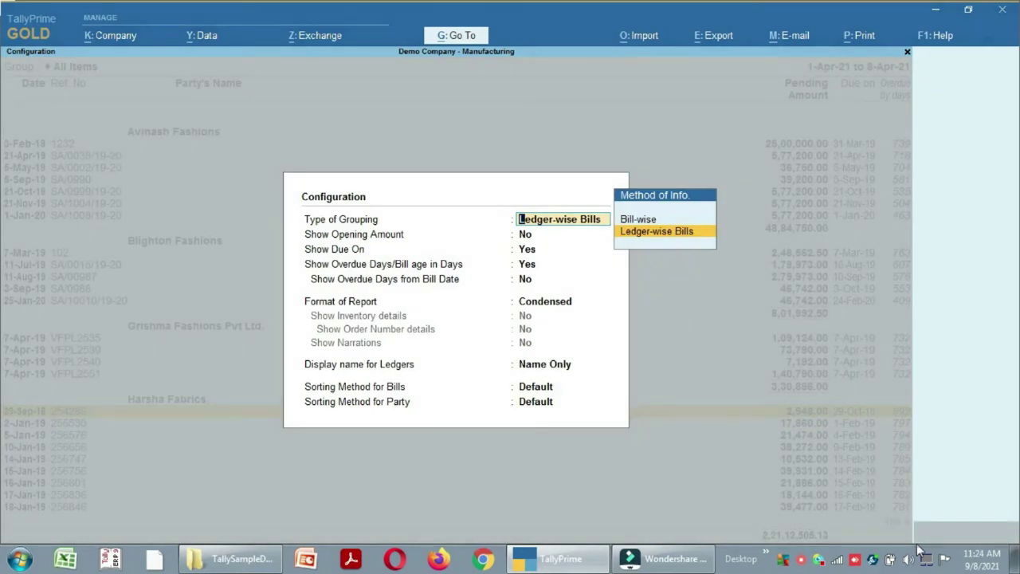
Step: Set Show Opening Amount to Yes in the Bills Receivable configuration and accept the settings
key("Return")
type("y")
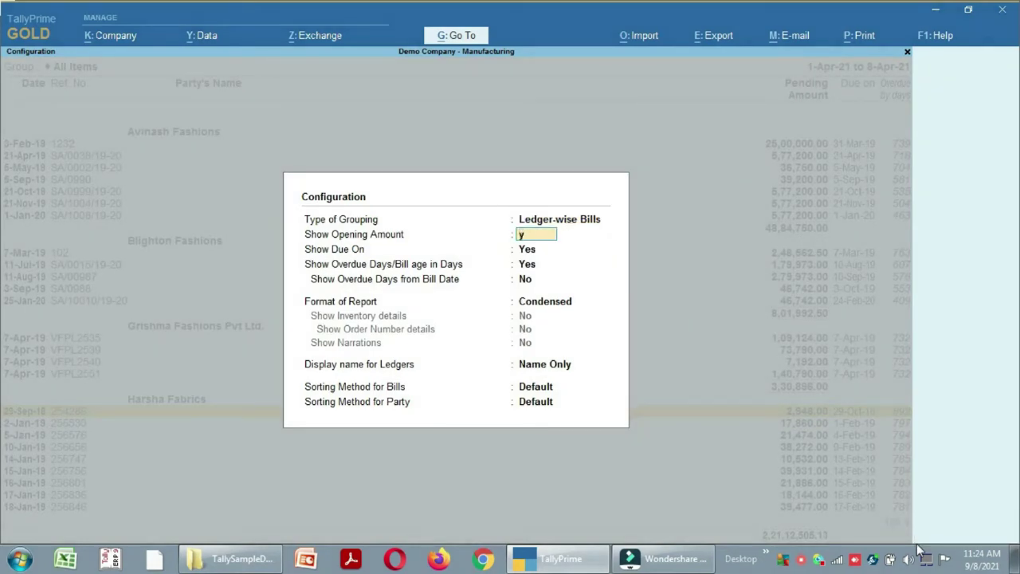
key("Return")
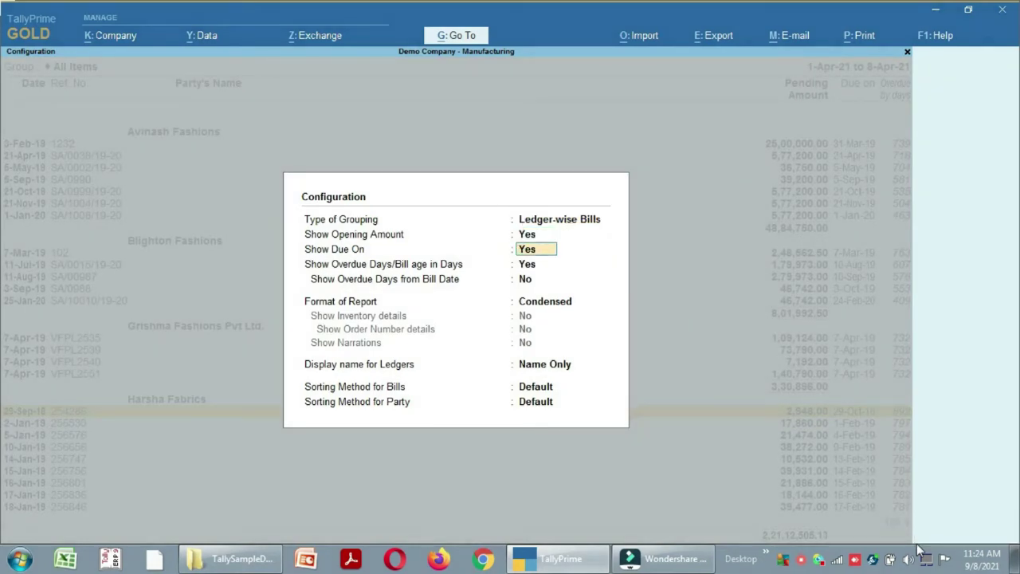
key("ctrl+a")
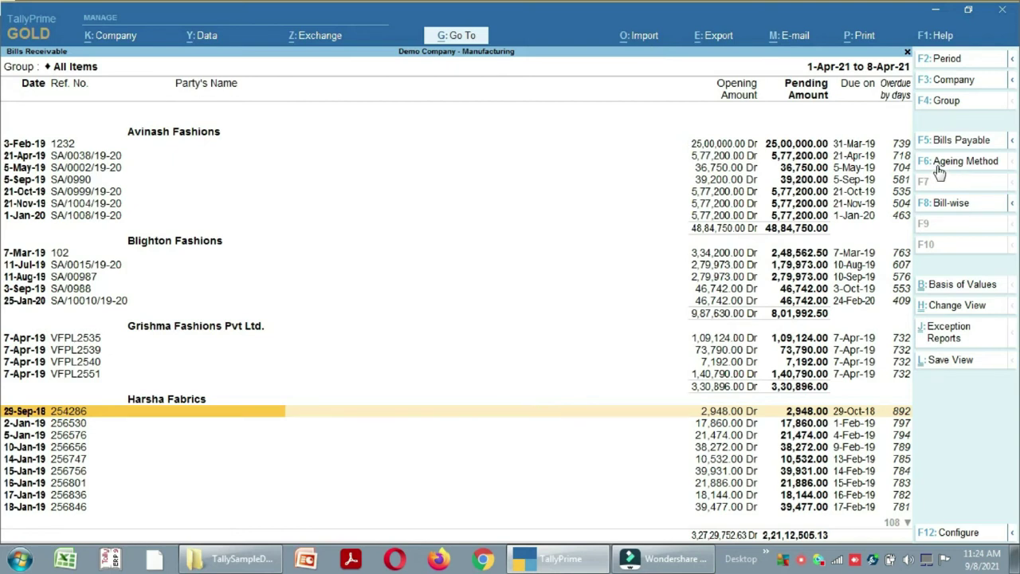
Step: Apply Ageing by Due Date to the report with periods of 0 to 15, 15 to 30, 30 to 45 and 45 to 60 days
left_click(980, 171)
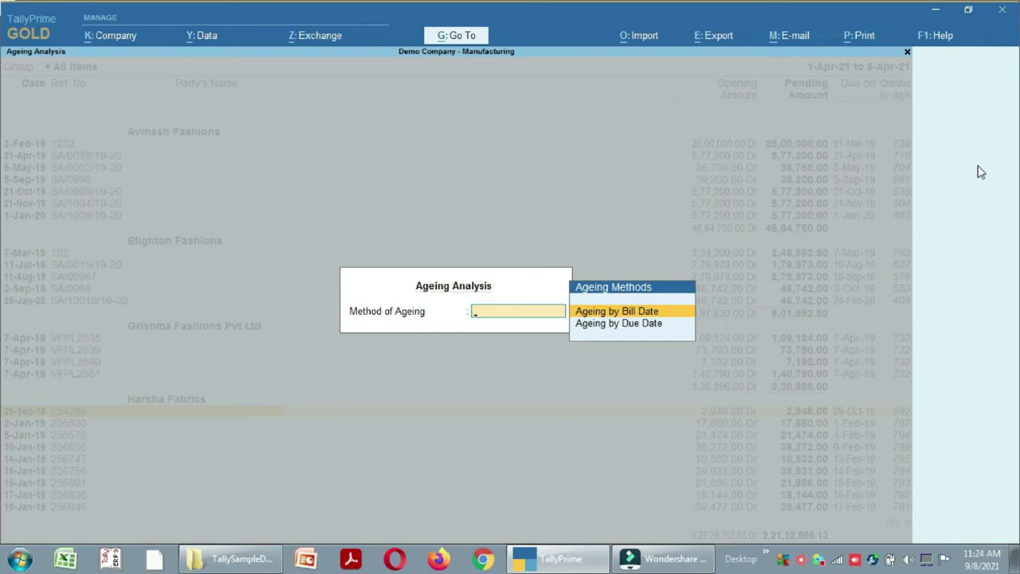
key("Down")
key("Return")
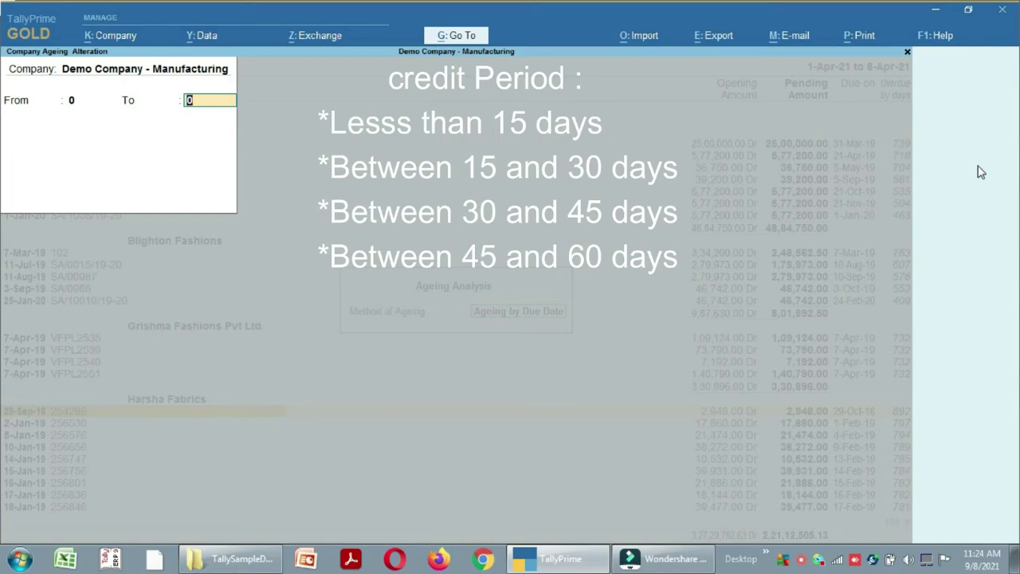
type("15")
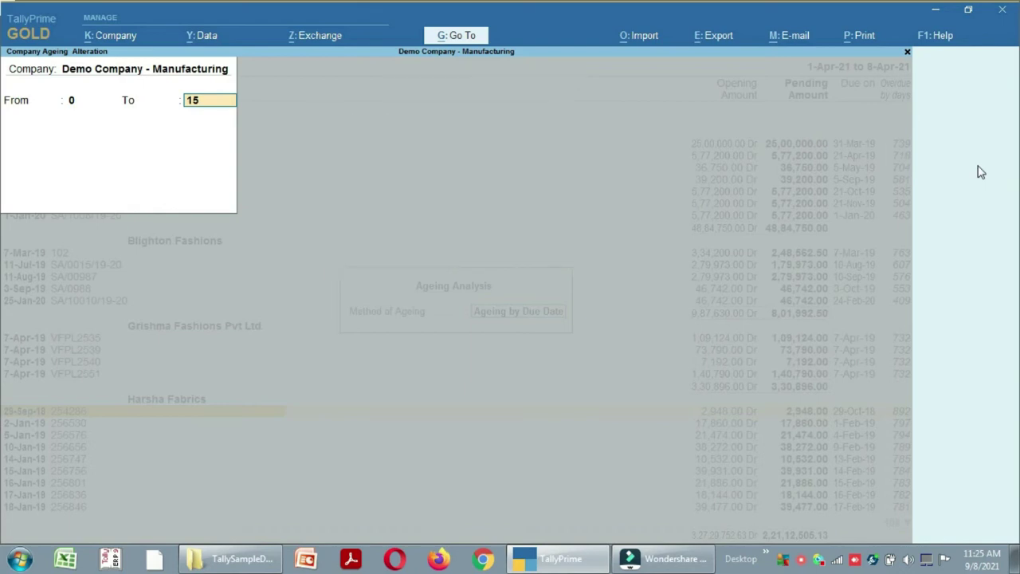
key("Return")
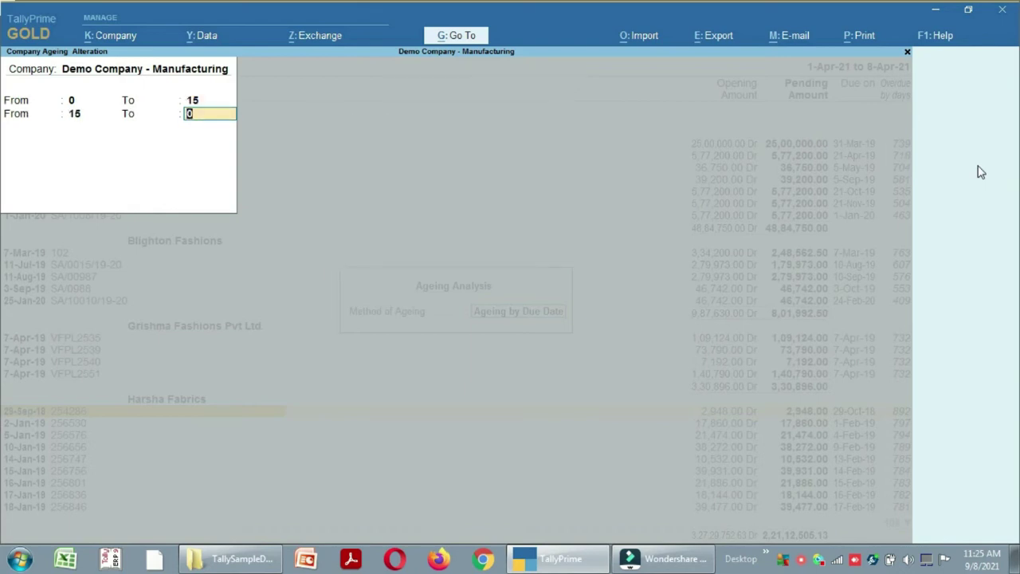
type("30")
key("Return")
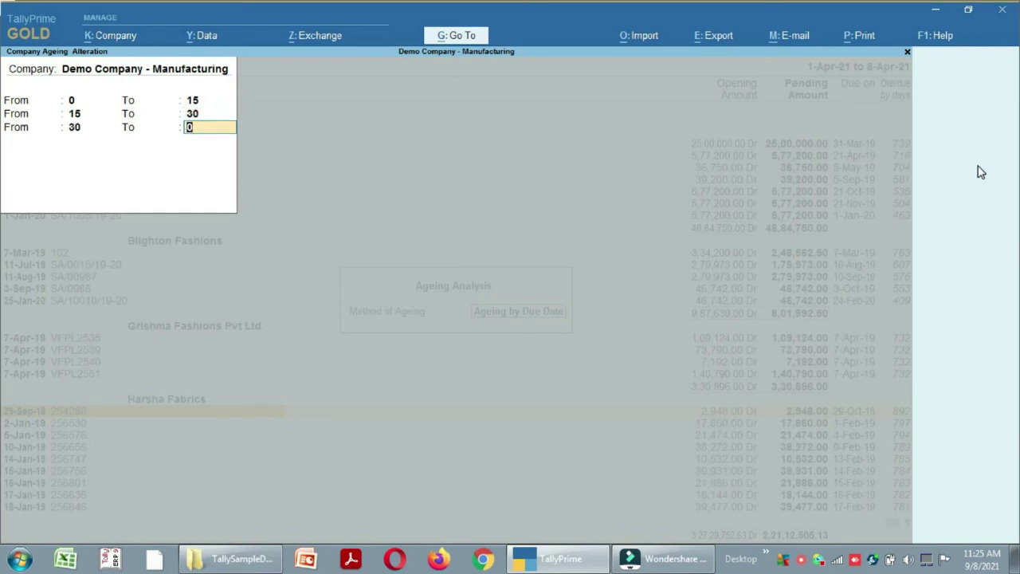
type("45")
key("Return")
type("60")
key("Return")
key("Return")
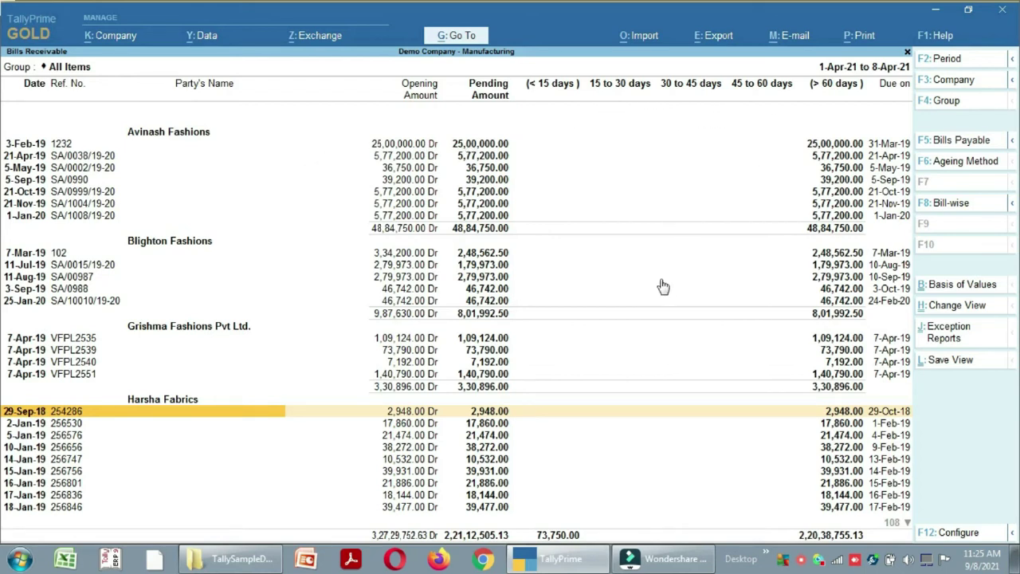
key("Down")
key("Down")
key("Down")
key("Down")
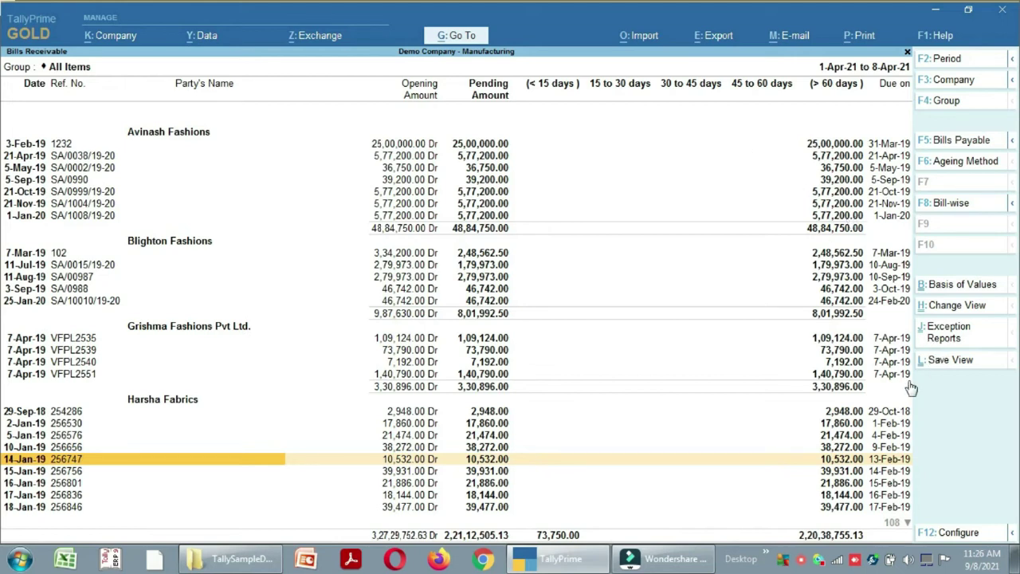
Step: Save the current report view under the name "Ledger Wise Bilss Receivable-My View"
key("alt")
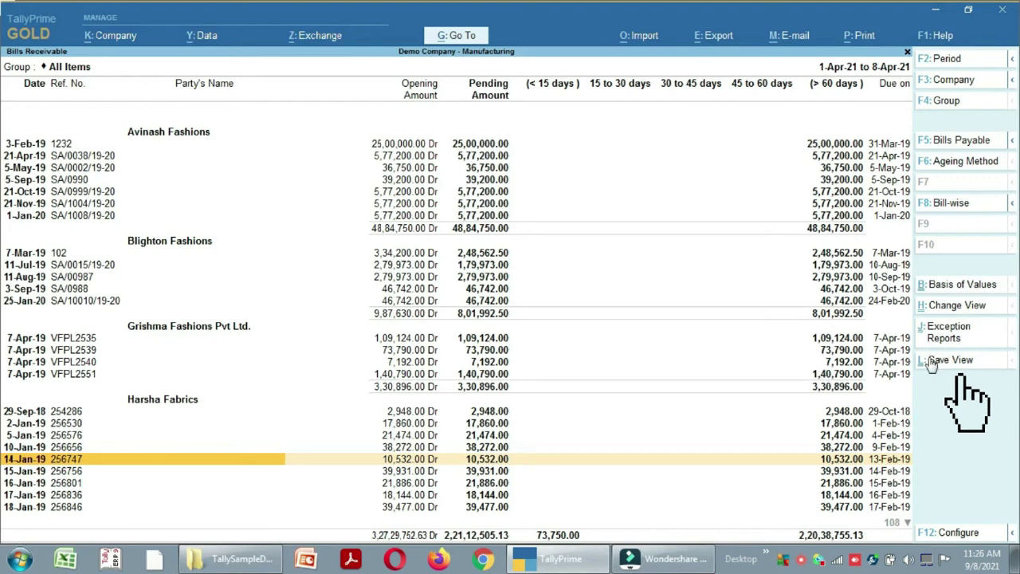
key("ctrl")
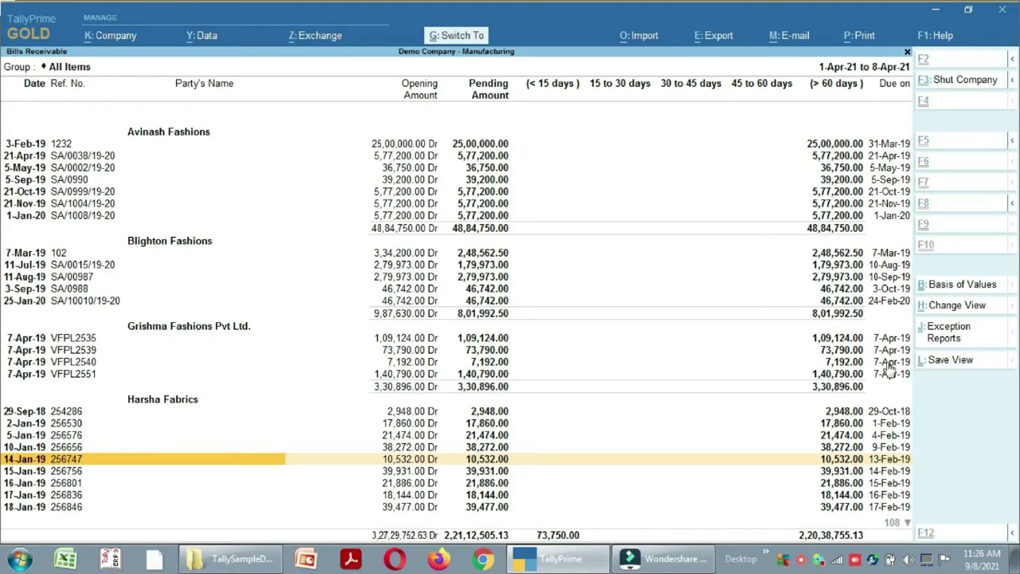
key("ctrl+l")
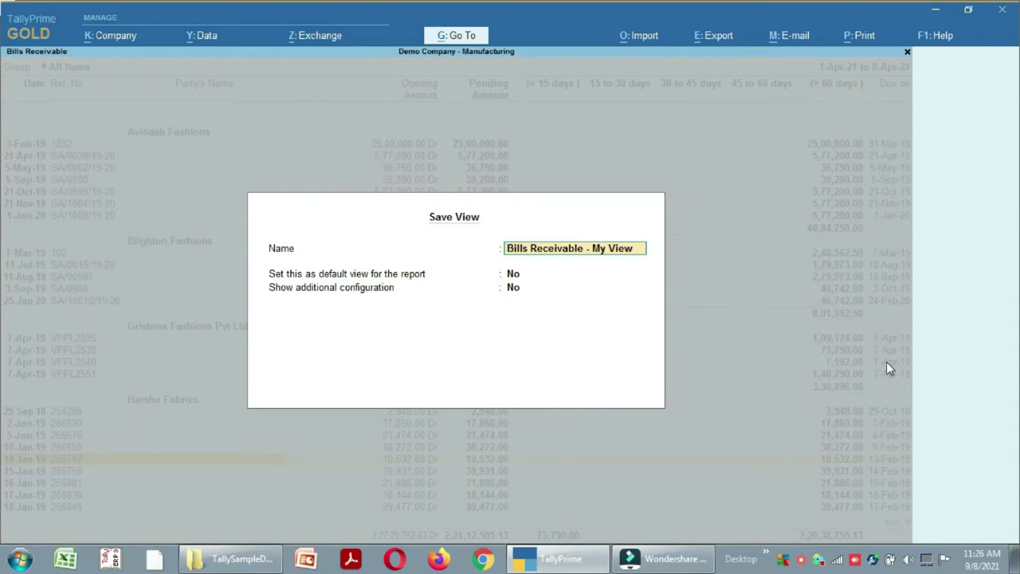
type("Led")
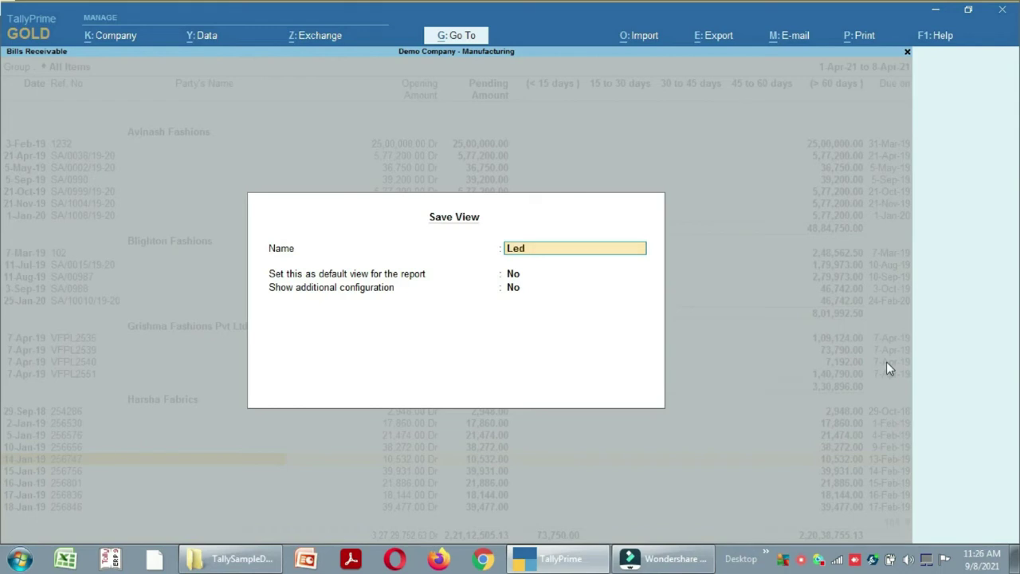
type("ger Wise Bilss Rece")
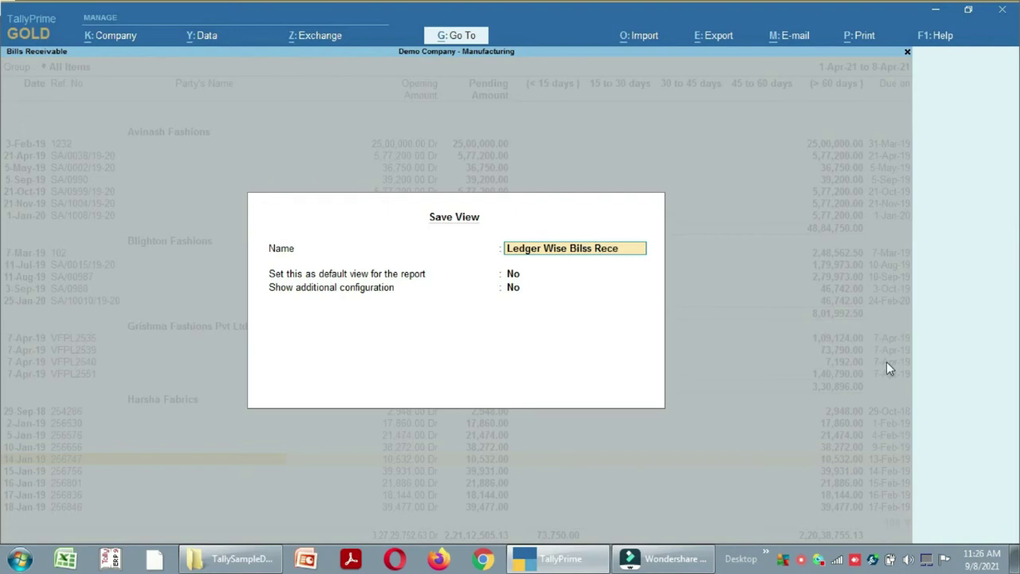
type("ivable-My View")
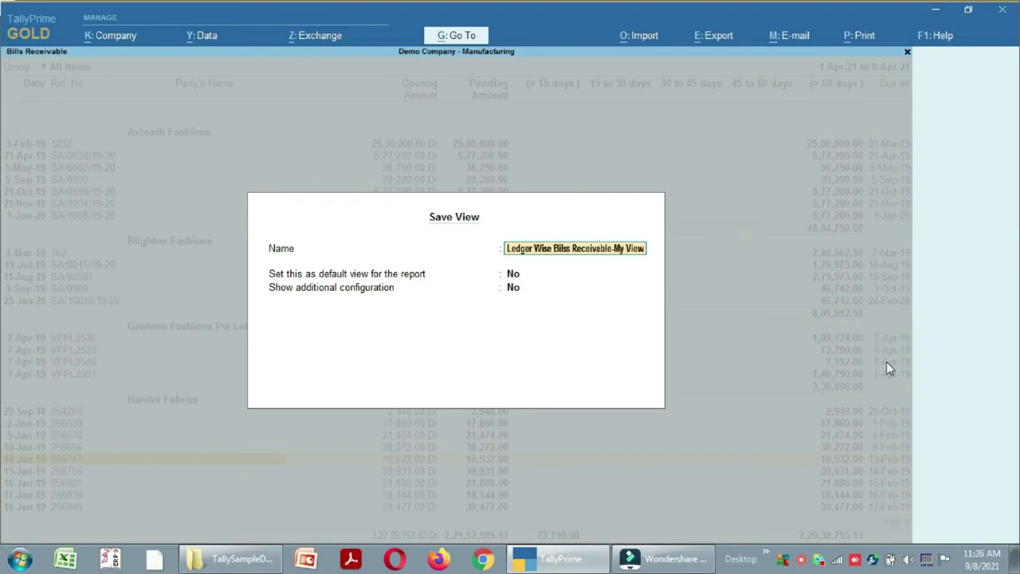
key("Return")
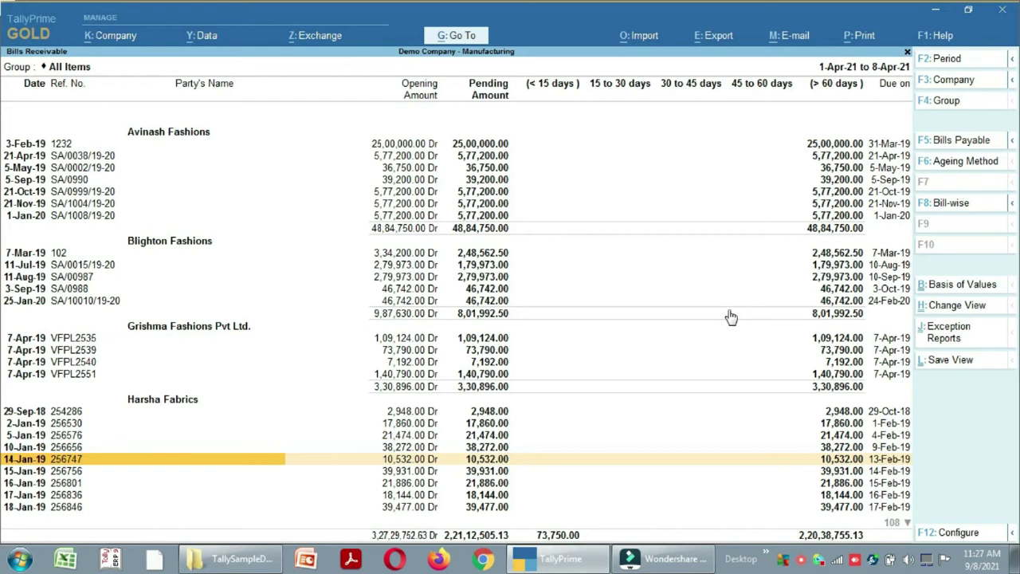
Step: Return to the Gateway of Tally, look up "Ledger" among the reports and open the saved view "Ledger Wise Bilss Receivable-My View"
key("Escape")
key("Escape")
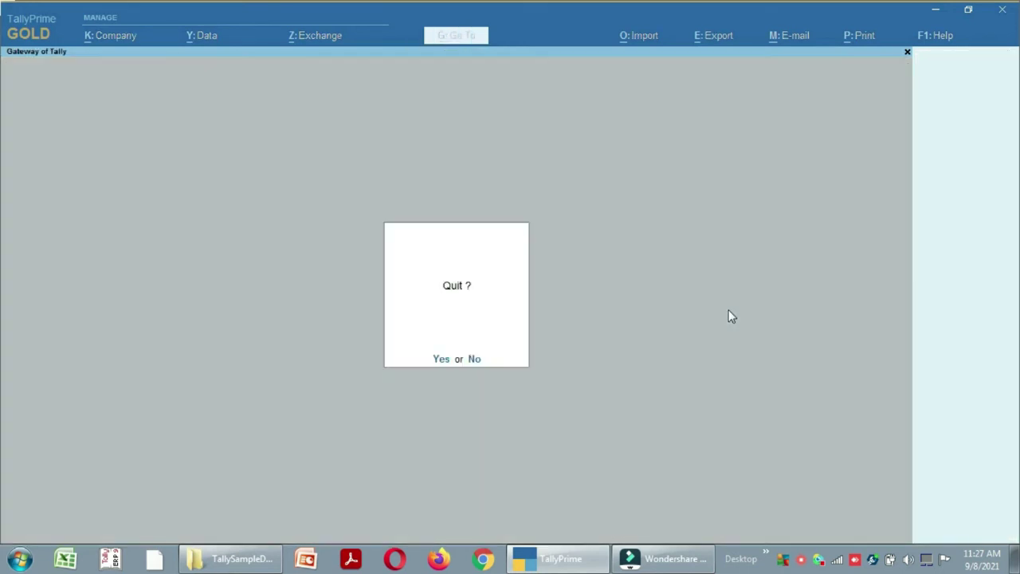
key("Escape")
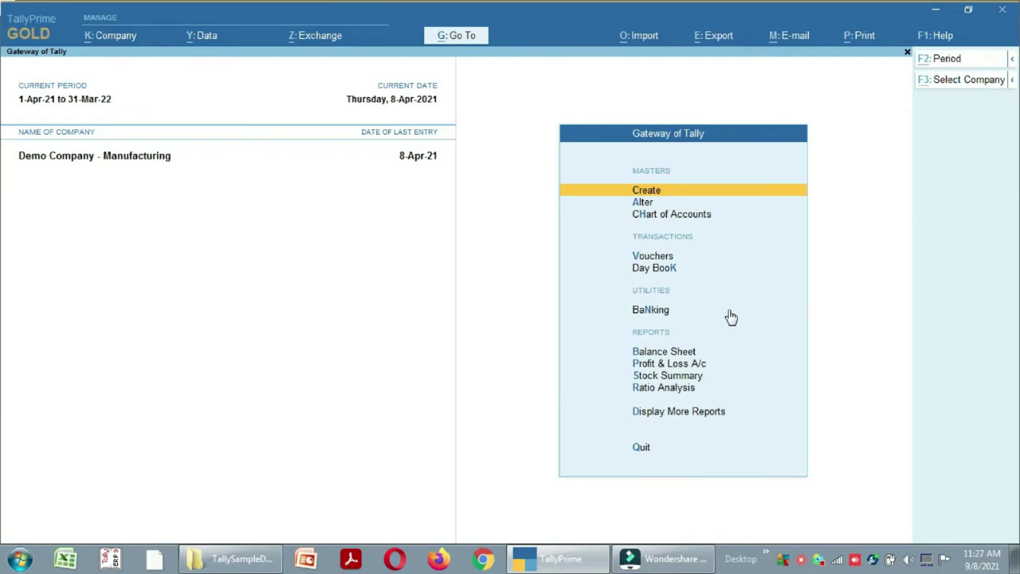
key("alt+g")
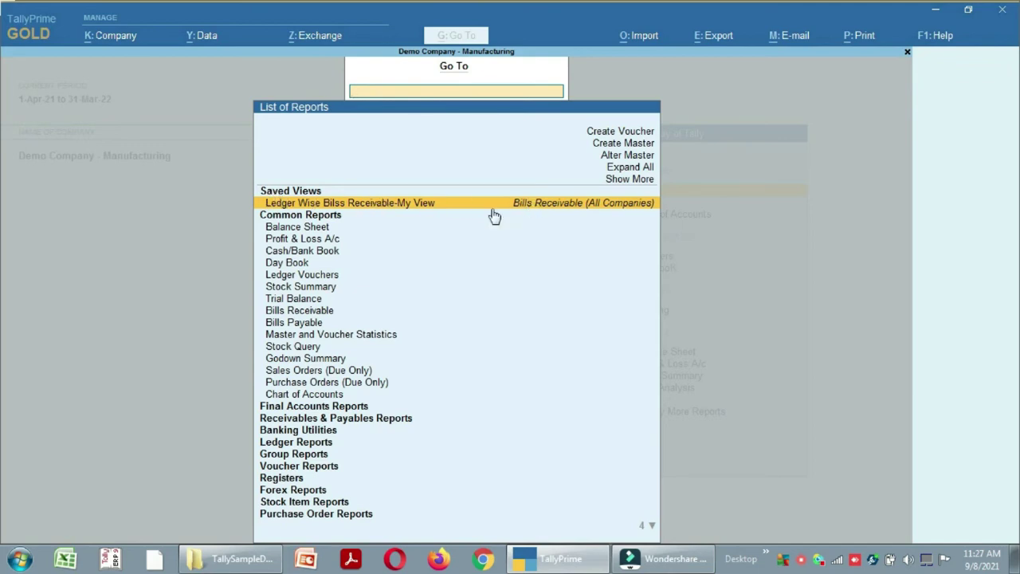
type("Ledg")
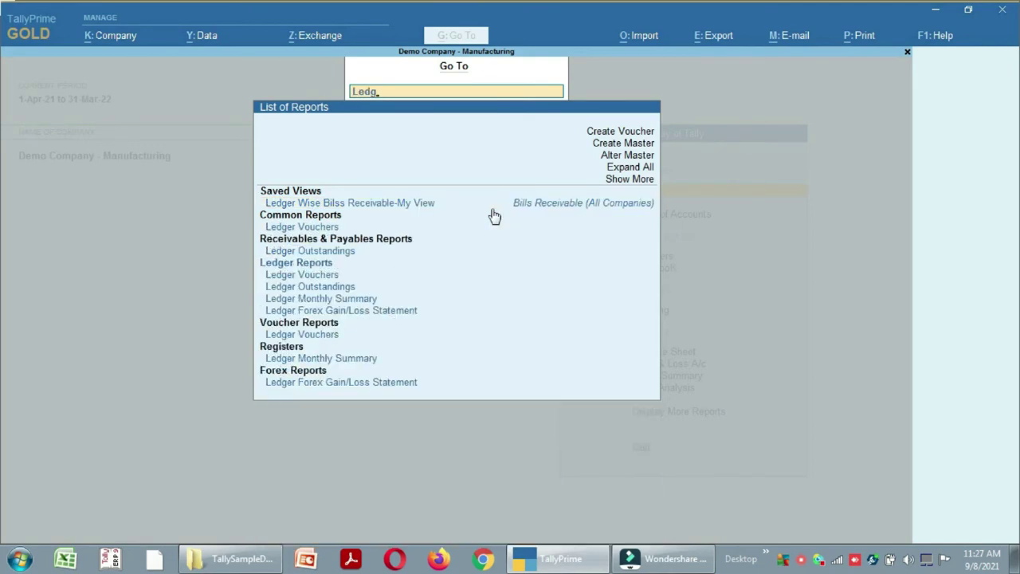
type("er")
left_click(363, 205)
left_click(363, 205)
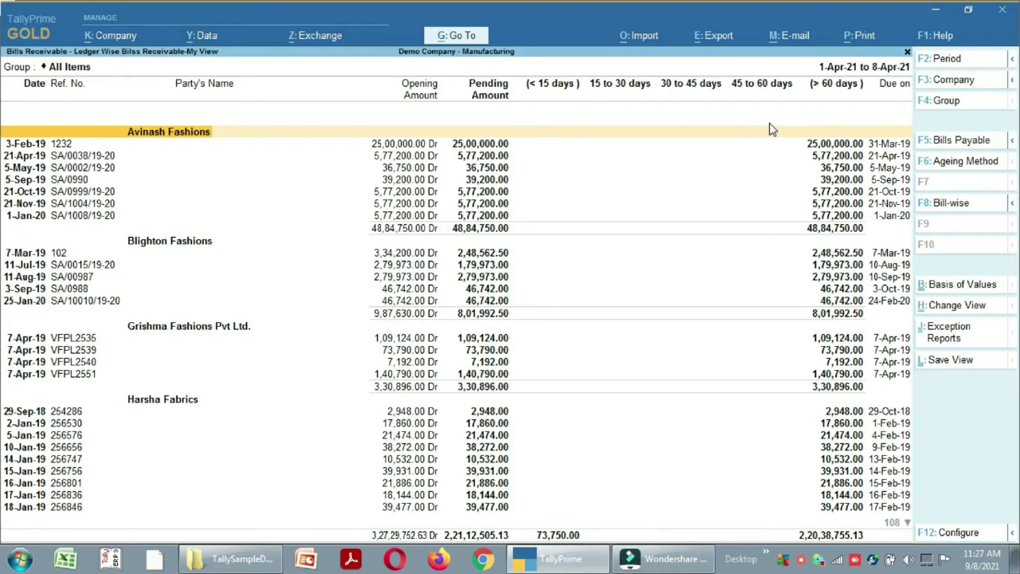
Step: Look up "Bills R" among the reports and open the common Bills Receivable report
key("alt+g")
type("Bills")
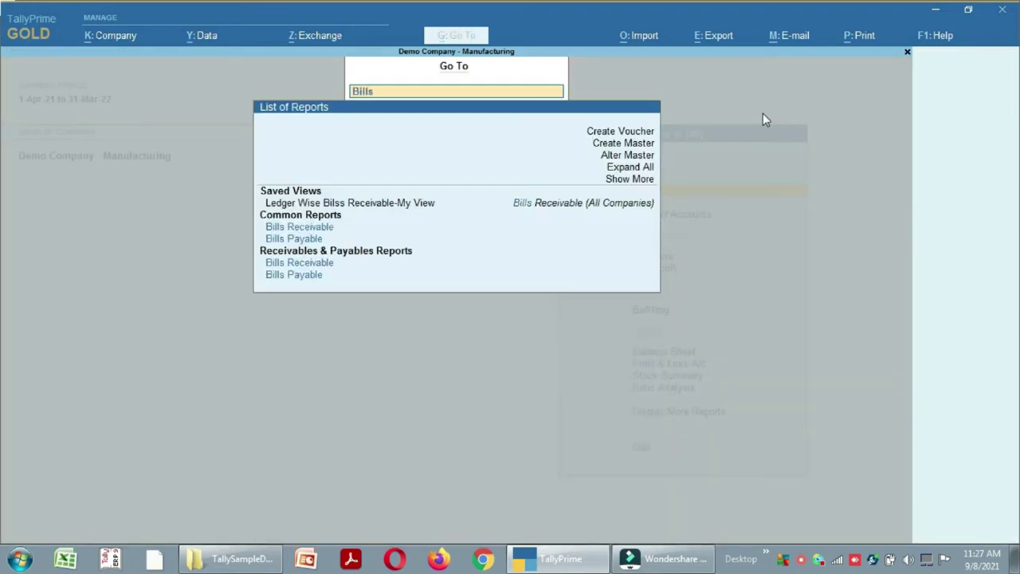
type(" R")
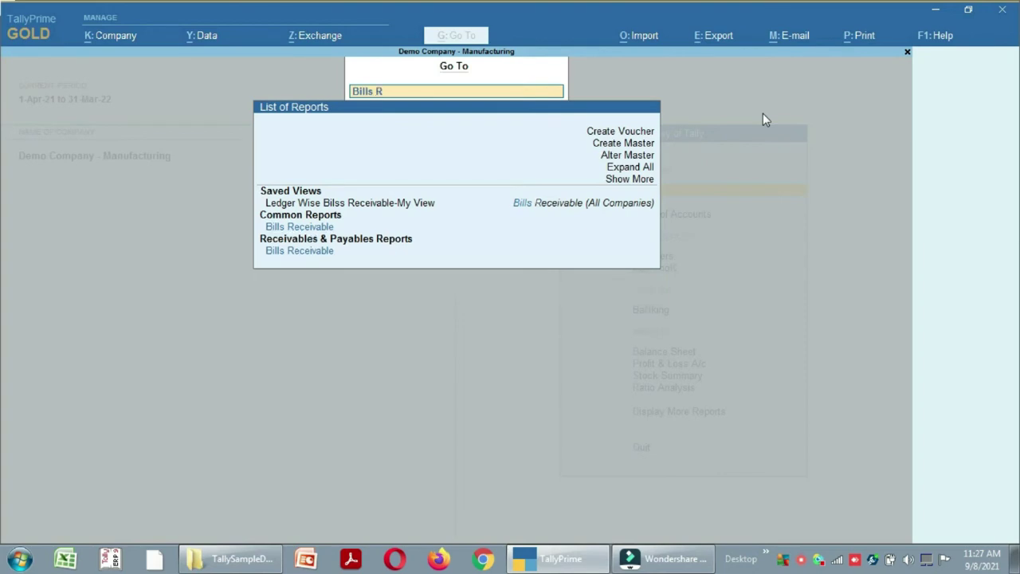
left_click(311, 231)
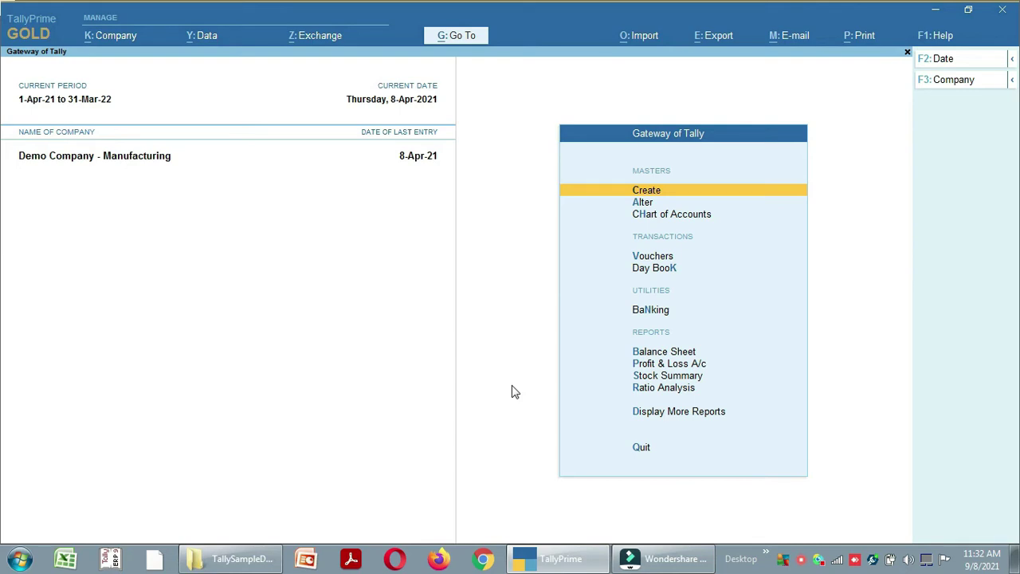
Step: Open the saved view "Ledger Wise Bilss Receivable-My View" and save it as the default view for the report, without additional configuration
key("alt")
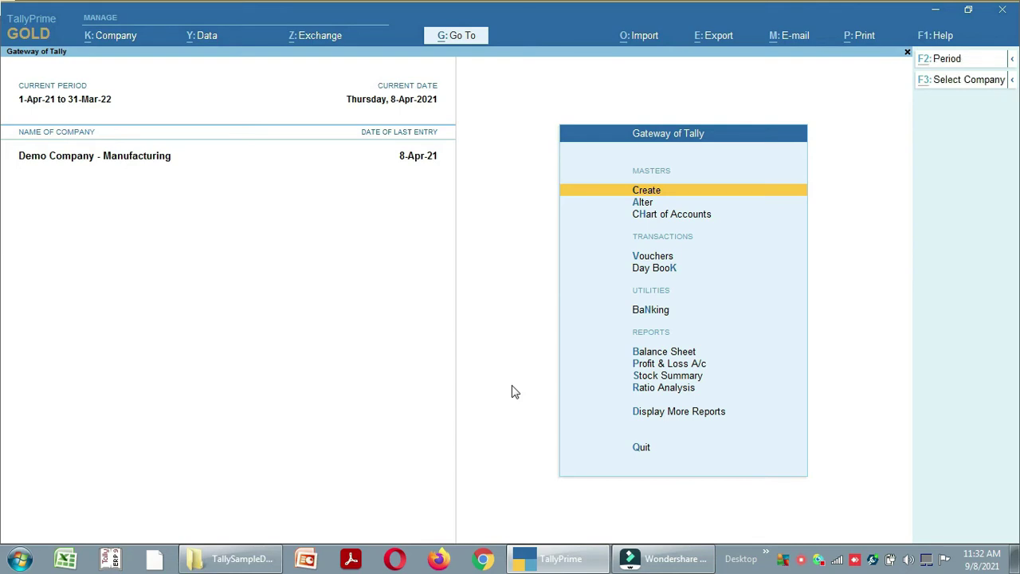
key("alt+g")
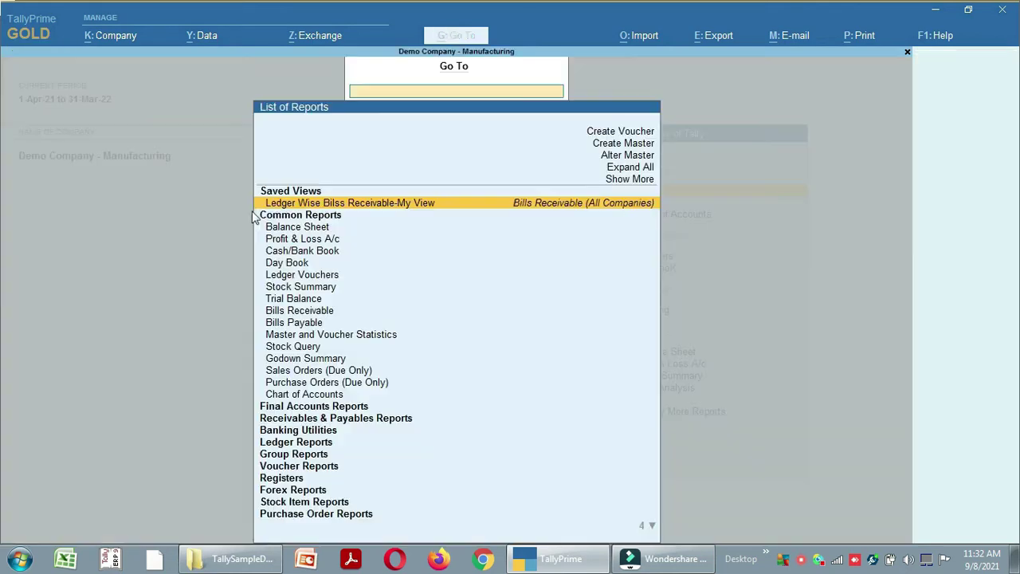
left_click(369, 206)
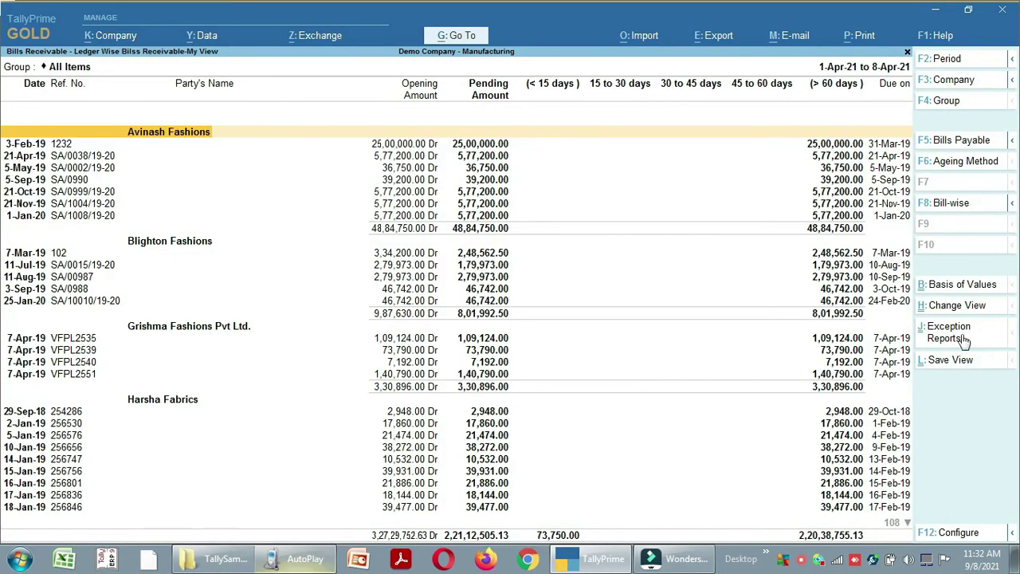
left_click(921, 363)
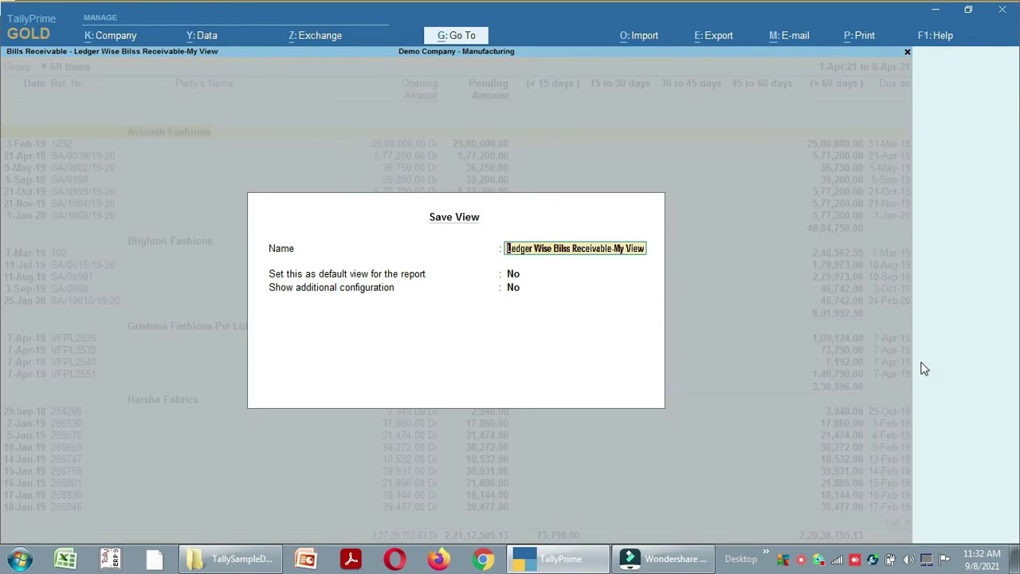
key("Return")
type("y")
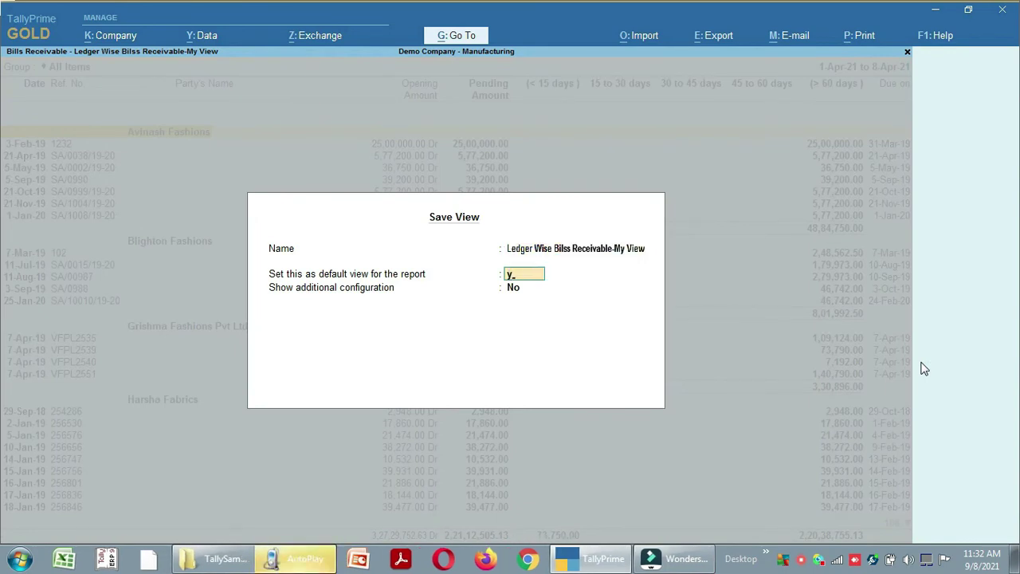
key("Return")
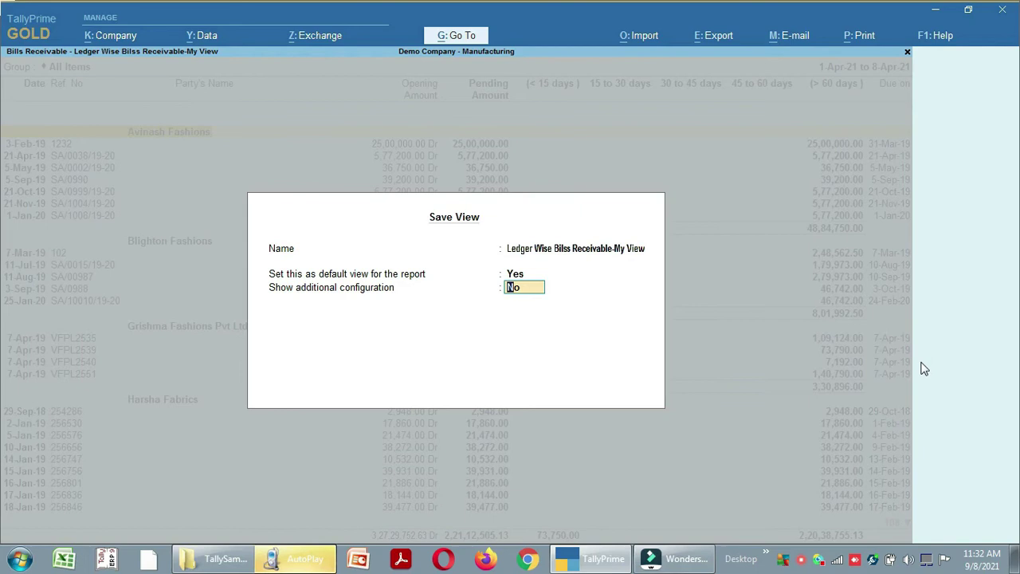
key("Return")
key("Return")
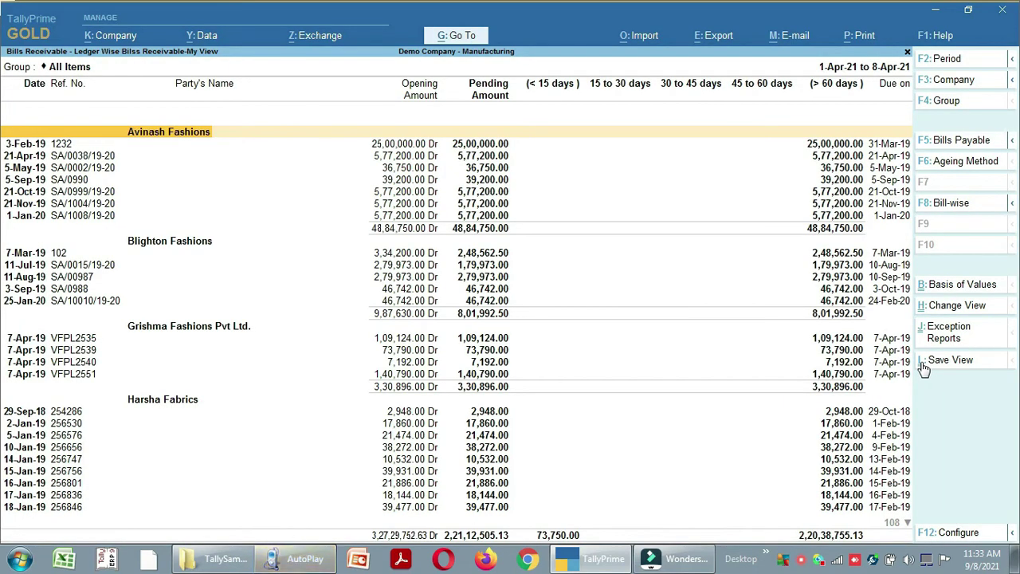
Step: Close the saved view and open the common Bills Receivable report to check its default view
key("Escape")
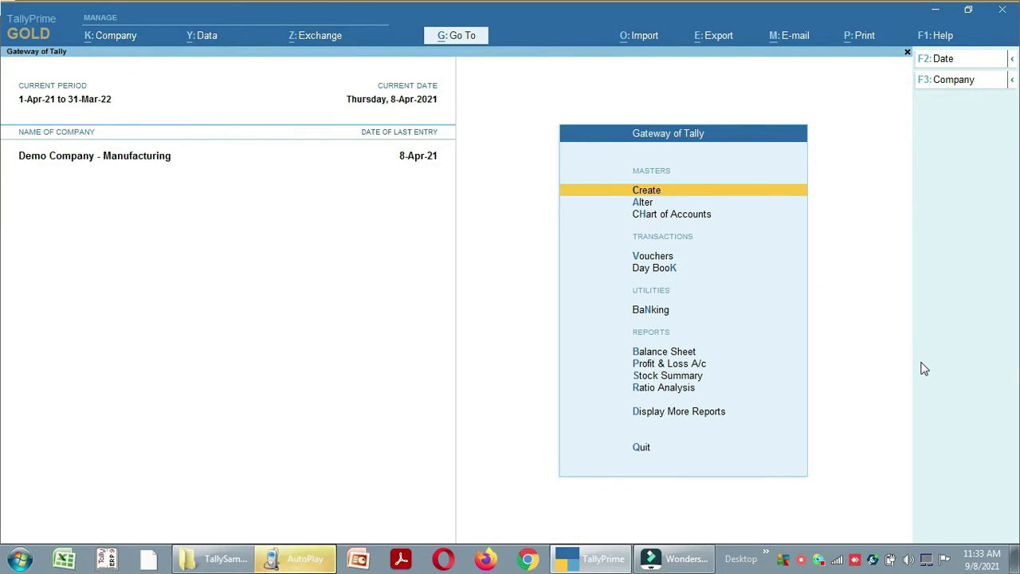
key("alt+g")
type("Bills")
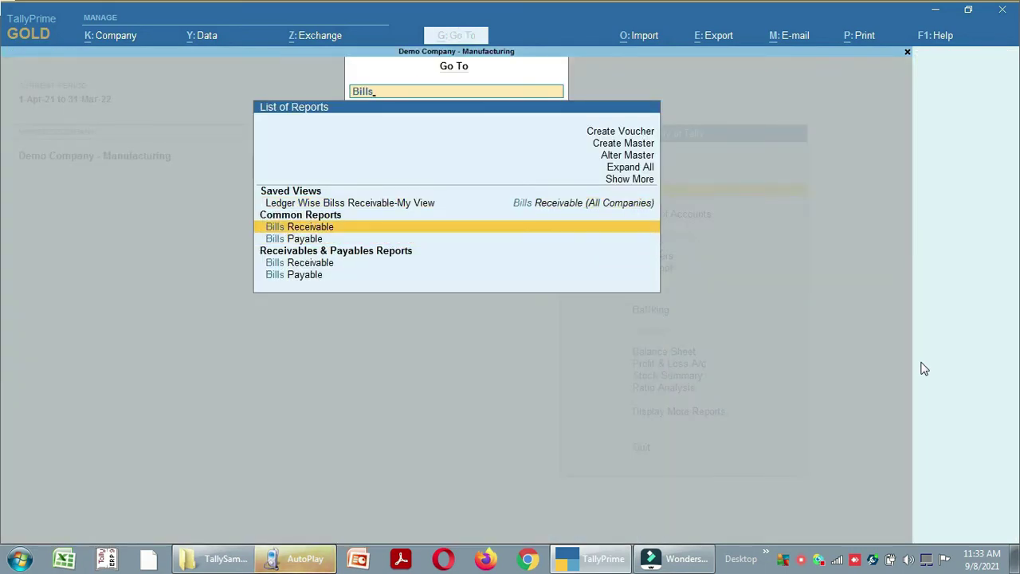
key("Return")
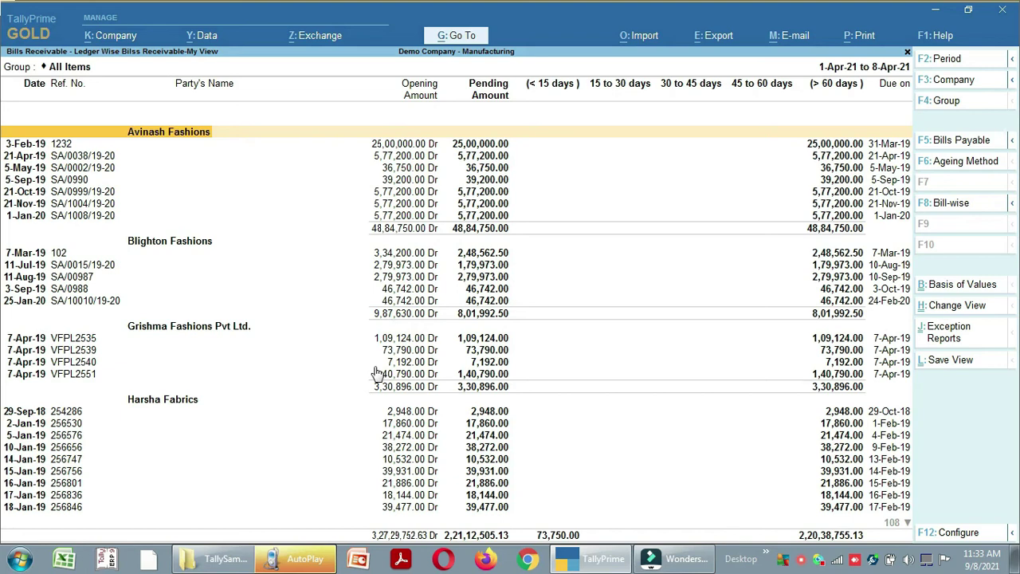
Step: Show the original view of the Bills Receivable report, and close the report
left_click(926, 309)
key("Up")
key("Up")
key("Up")
key("Up")
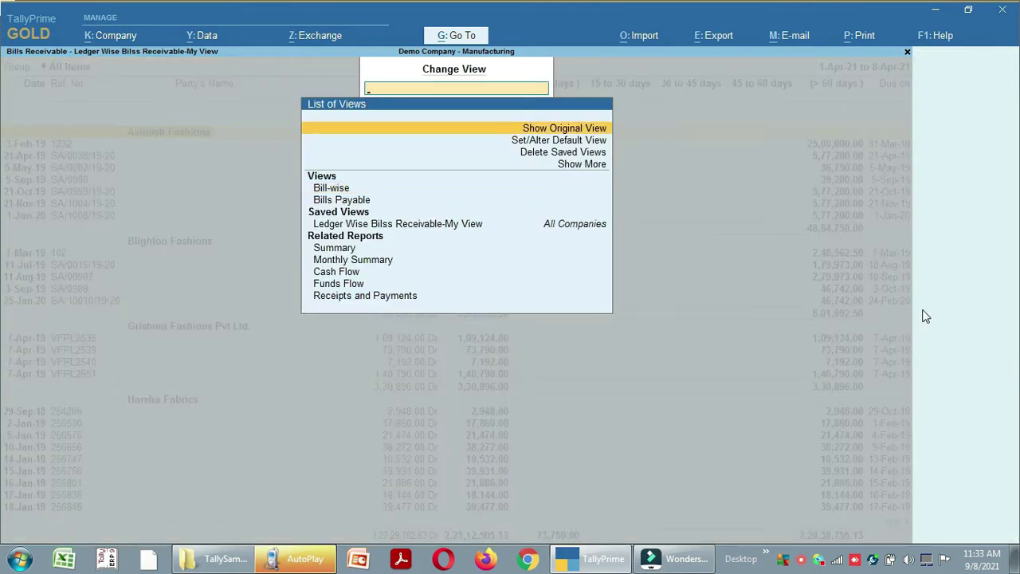
key("Return")
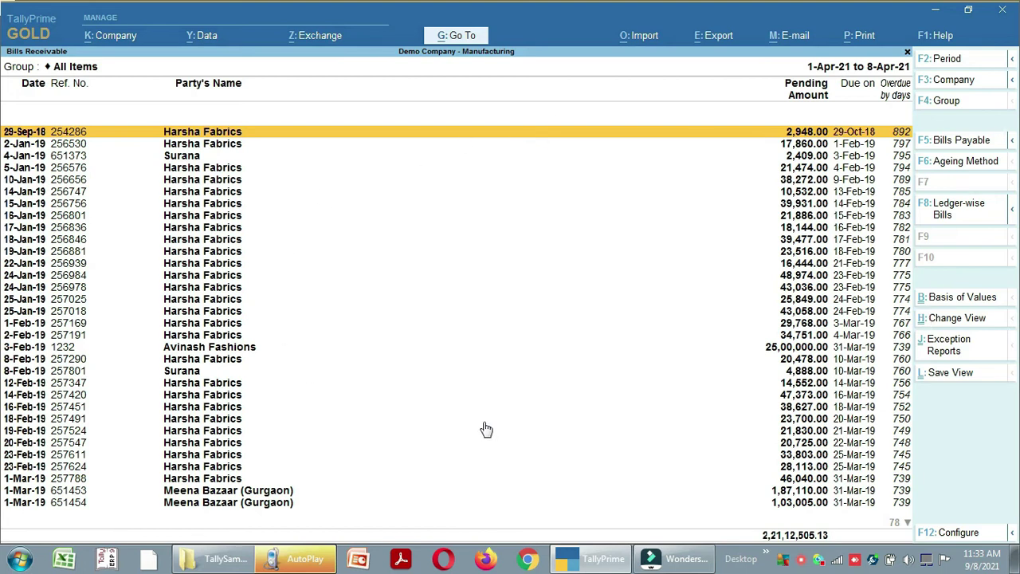
key("Escape")
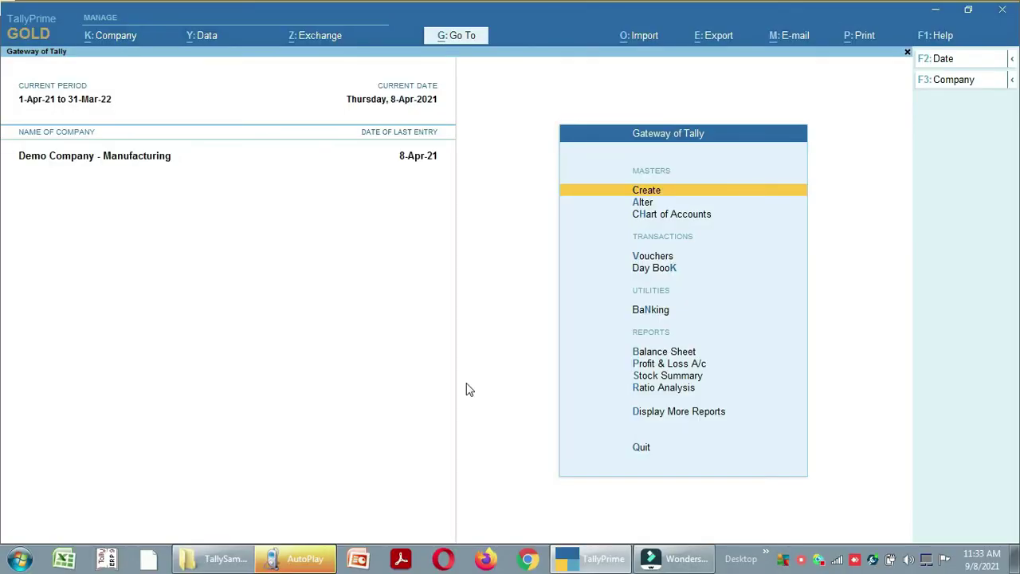
Step: Reopen the Bills Receivable report and begin saving its view as the report's default, with additional configuration shown
key("alt+g")
key("Return")
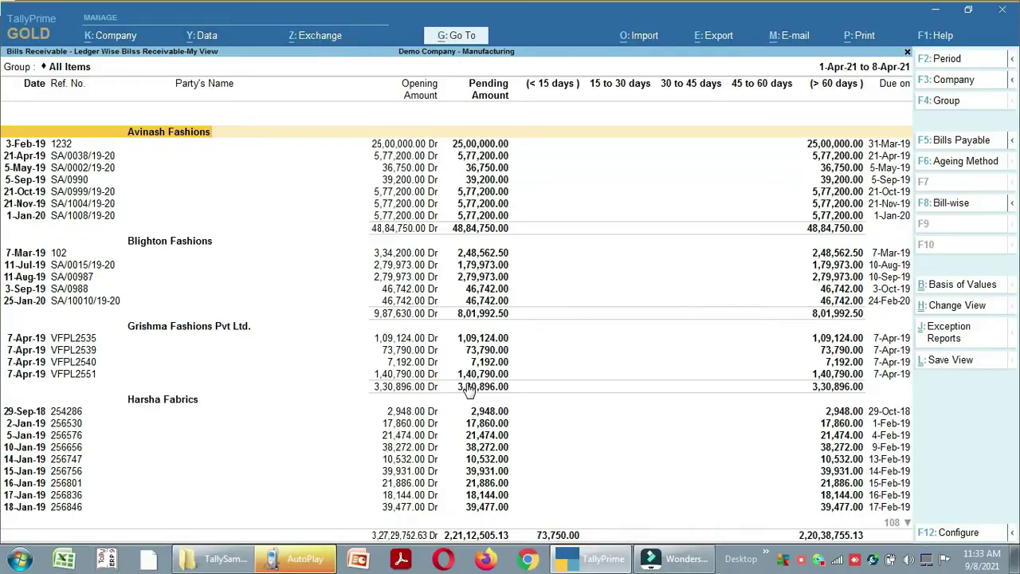
left_click(928, 362)
key("Return")
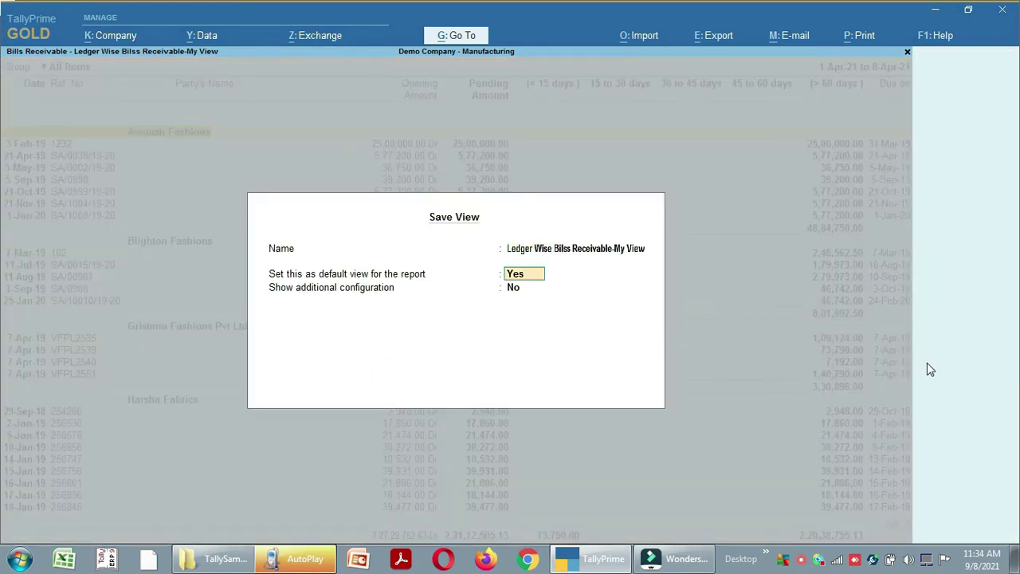
key("Return")
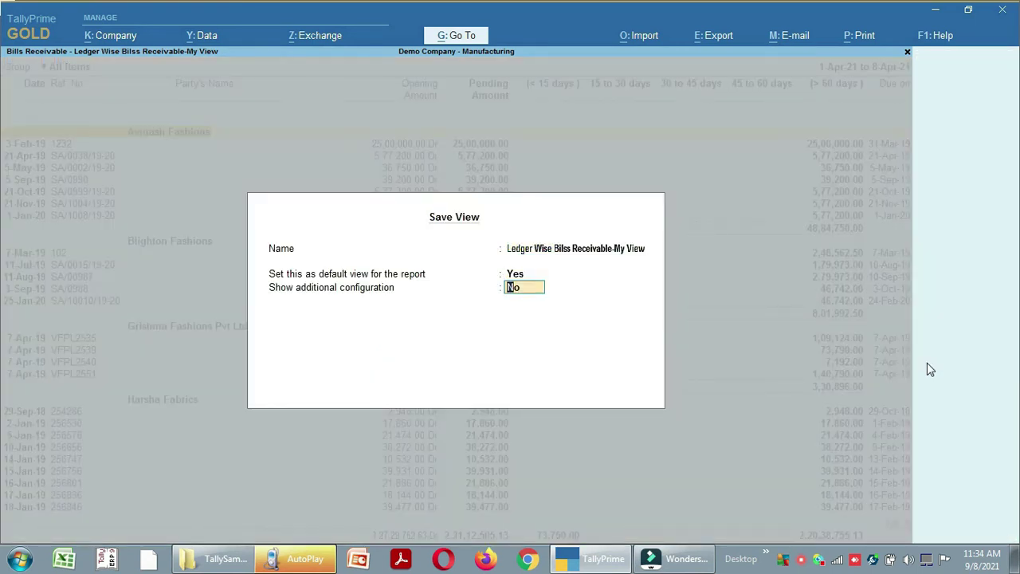
type("y")
key("Return")
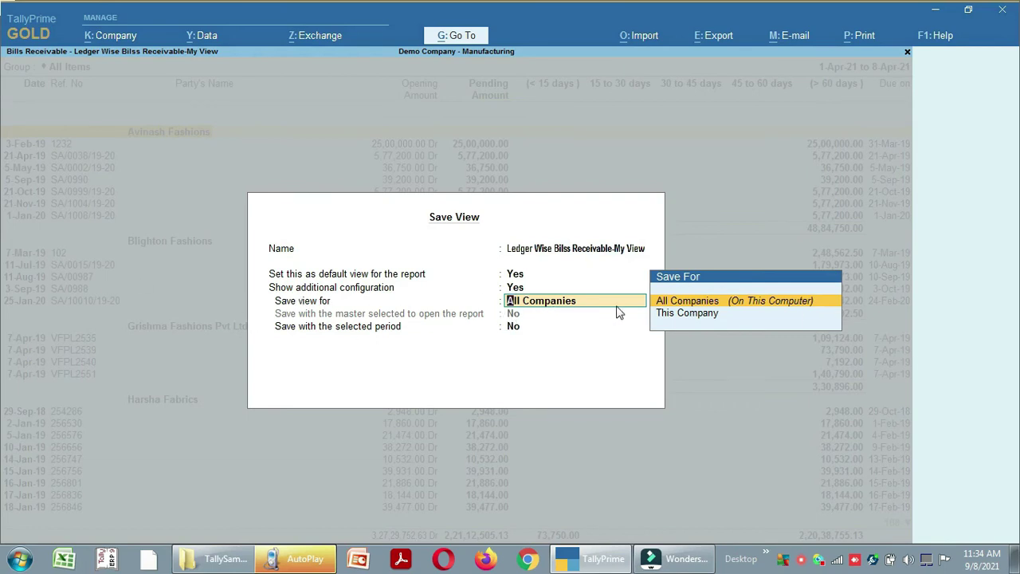
Step: Save "Ledger Wise Bilss Receivable-My View" for This Company, without the selected period
key("Down")
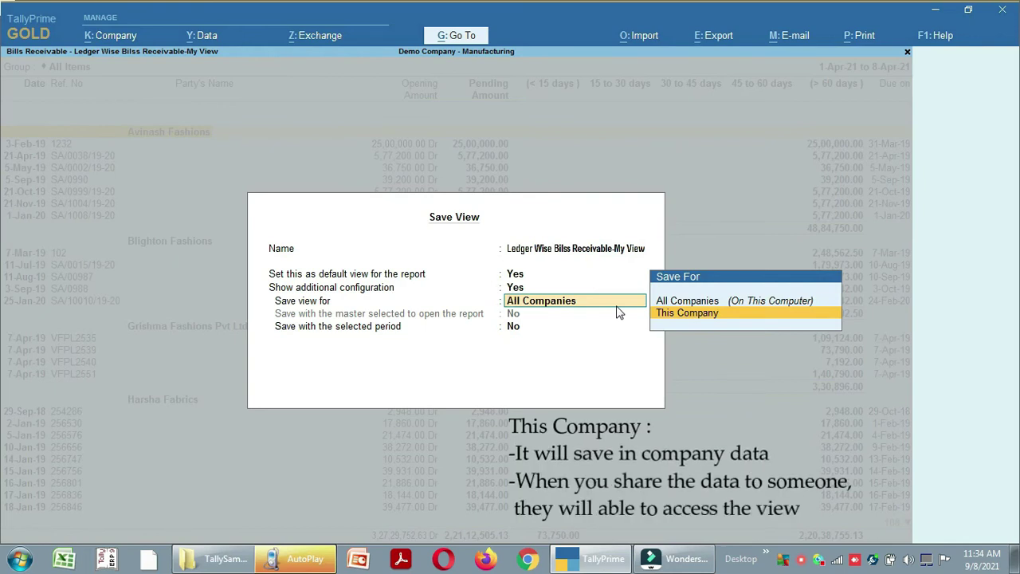
key("Up")
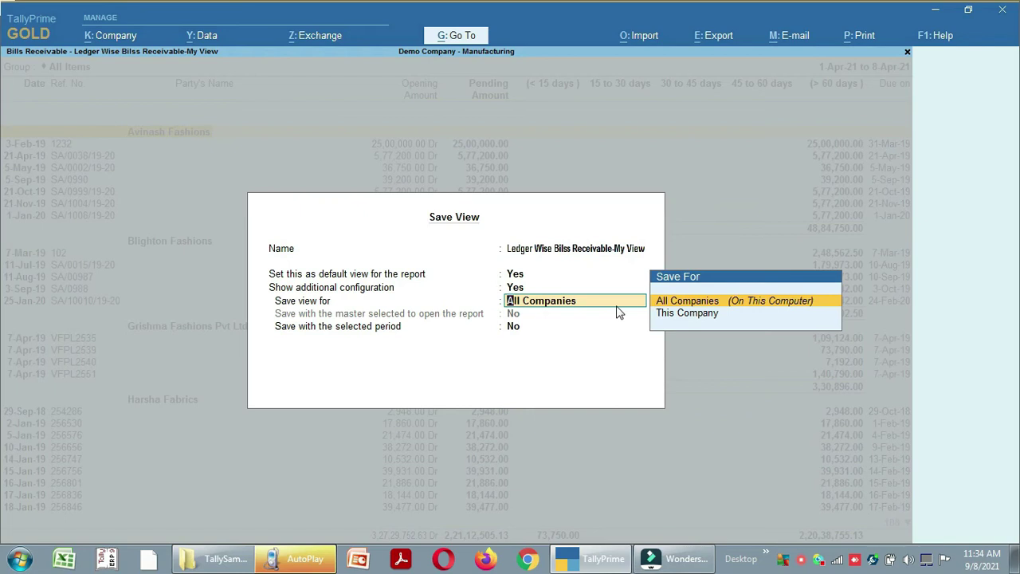
key("Down")
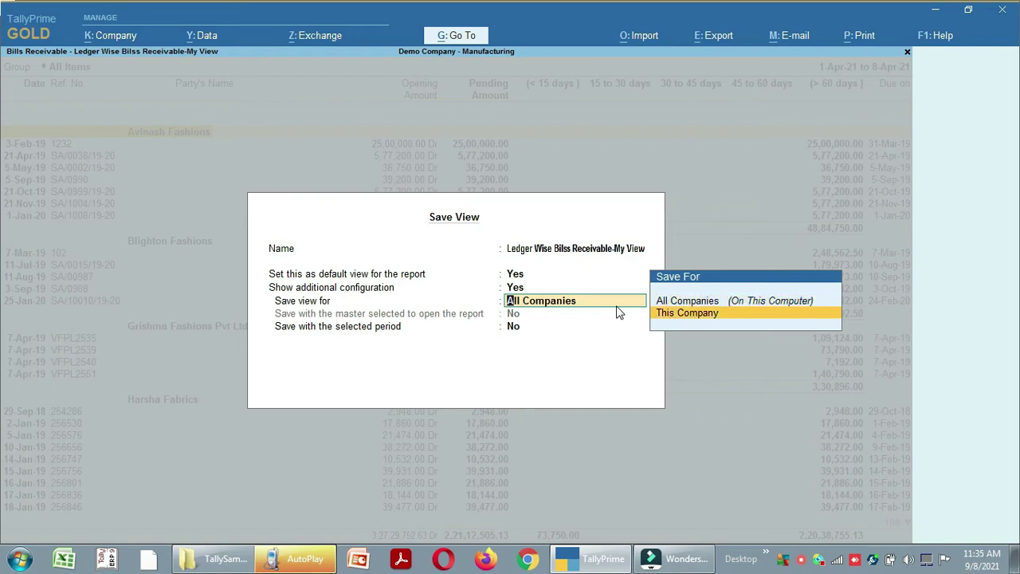
key("Return")
key("Return")
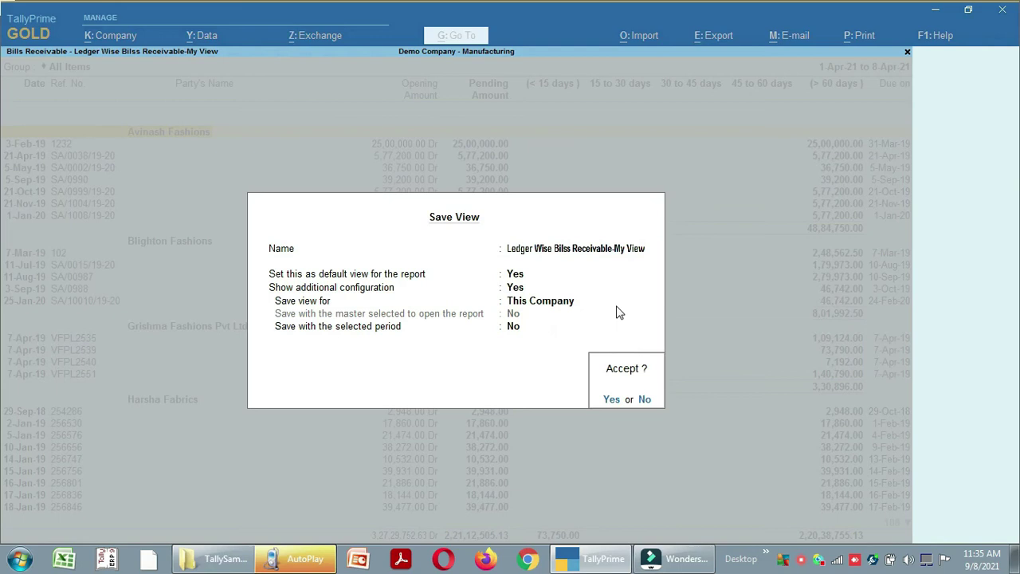
key("Return")
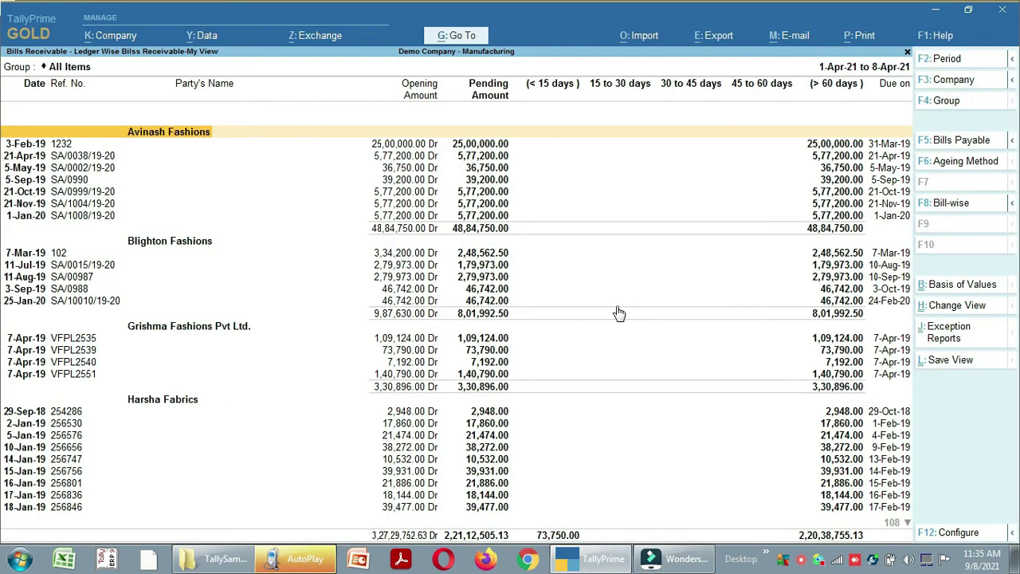
Step: Examine the saved views listed for the Bills Receivable report and the companies they apply to
key("h")
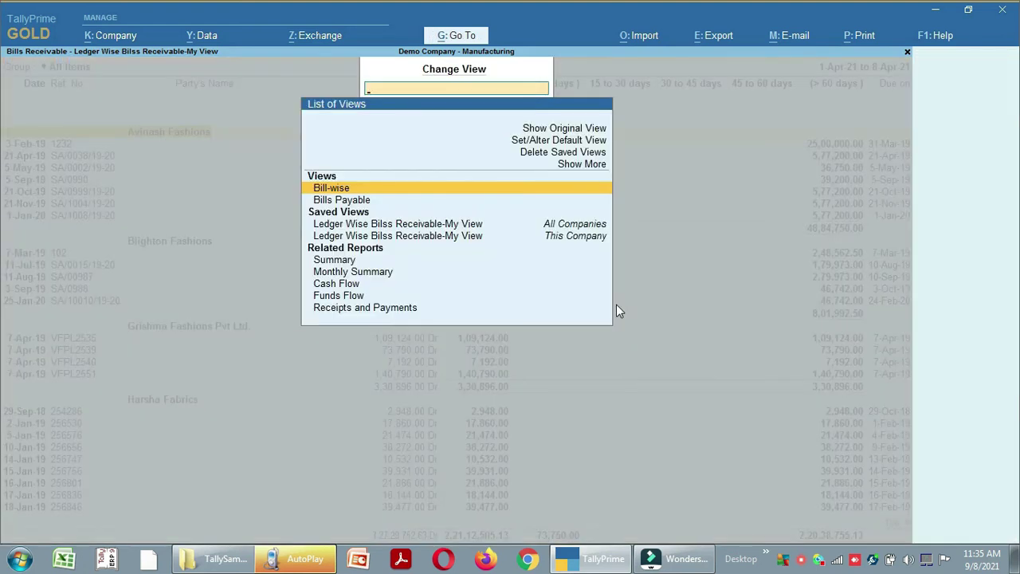
key("Down")
key("Down")
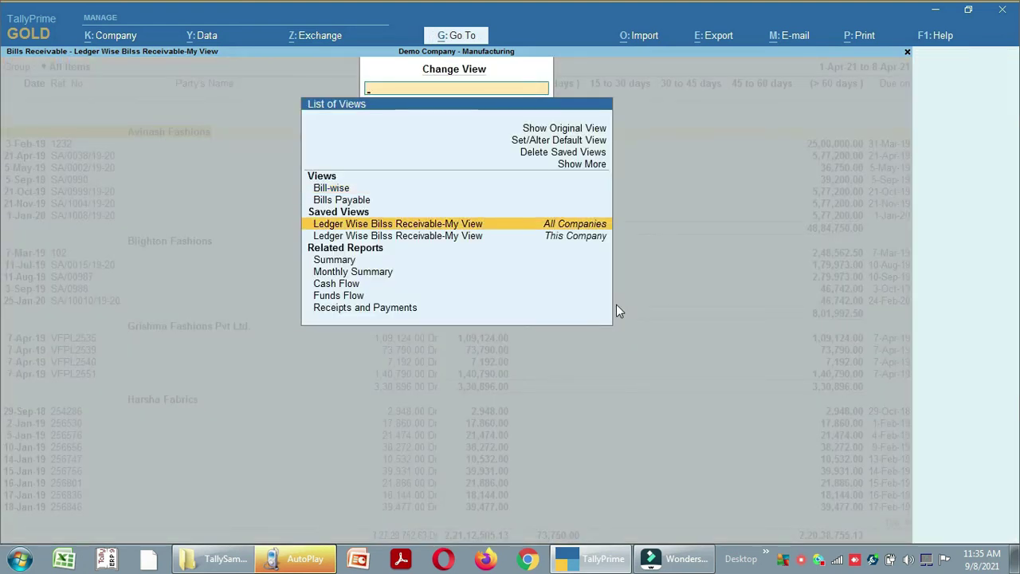
key("Down")
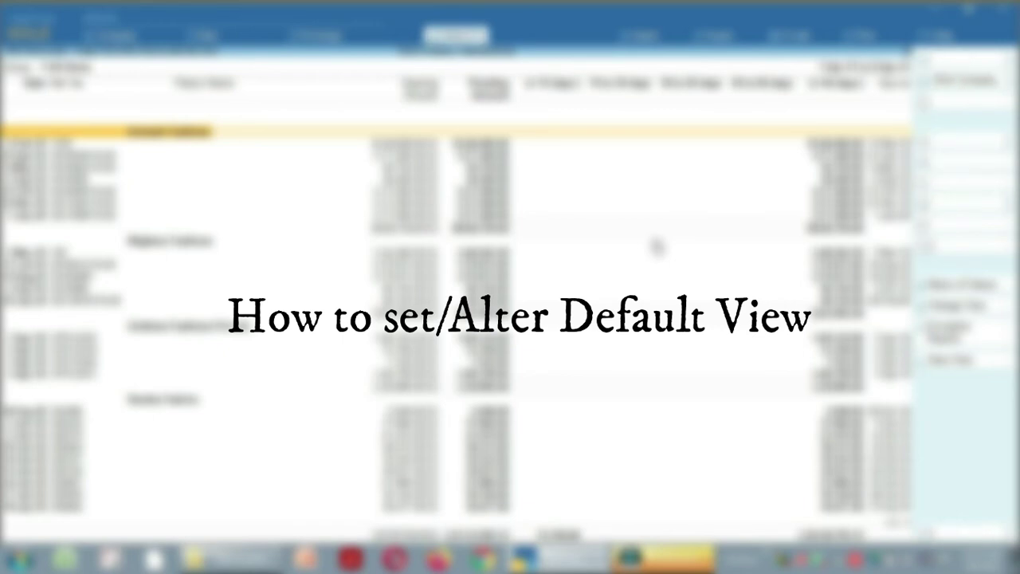
Step: Open the Set/Alter Default View list and examine the default views for All Companies and This Company
key("ctrl+h")
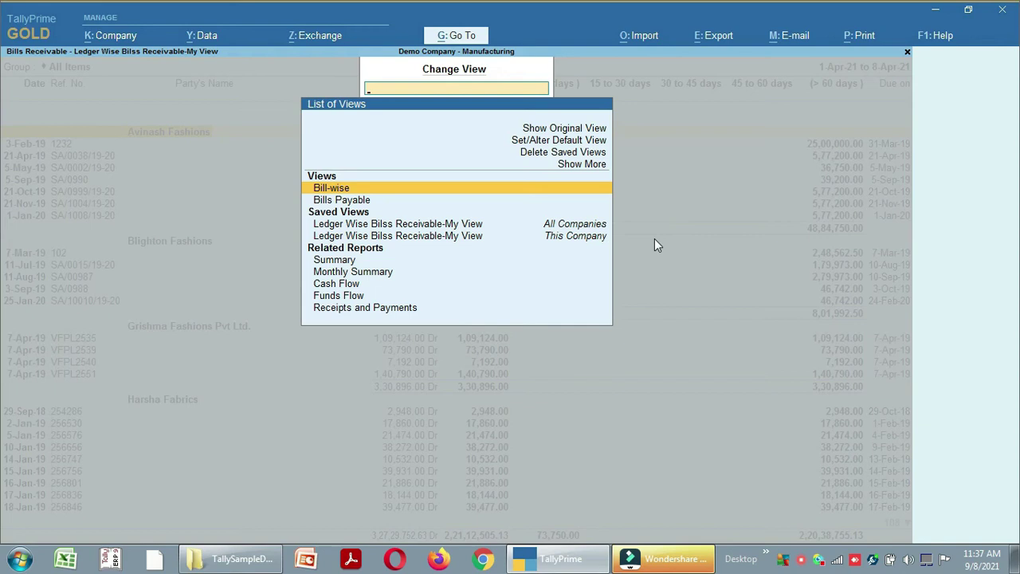
key("Up")
key("Up")
key("Up")
key("Return")
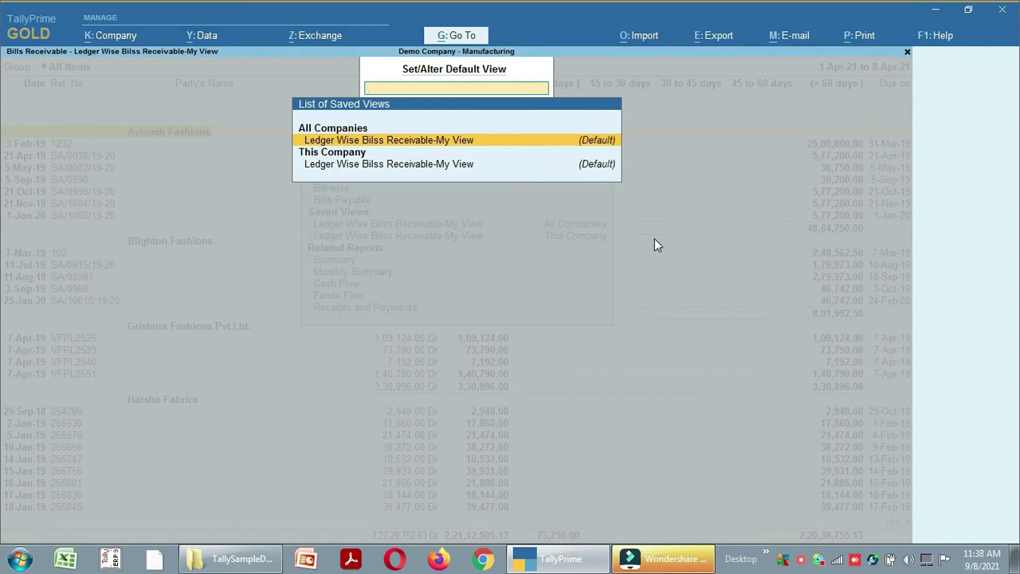
key("Down")
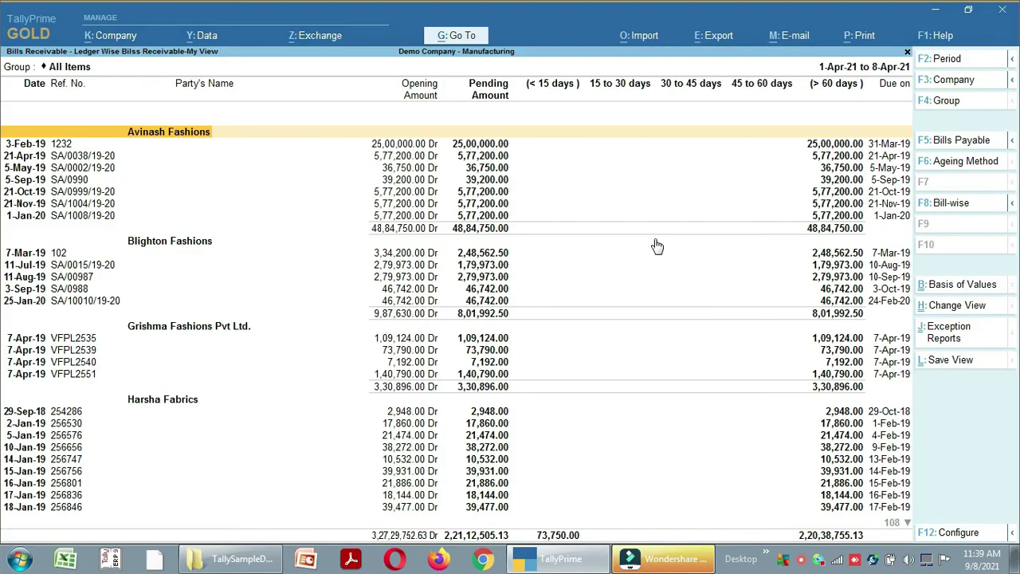
Step: Delete the saved "Ledger Wise Bilss Receivable-My View" for both All Companies and This Company, and leave the list of views
key("ctrl+h")
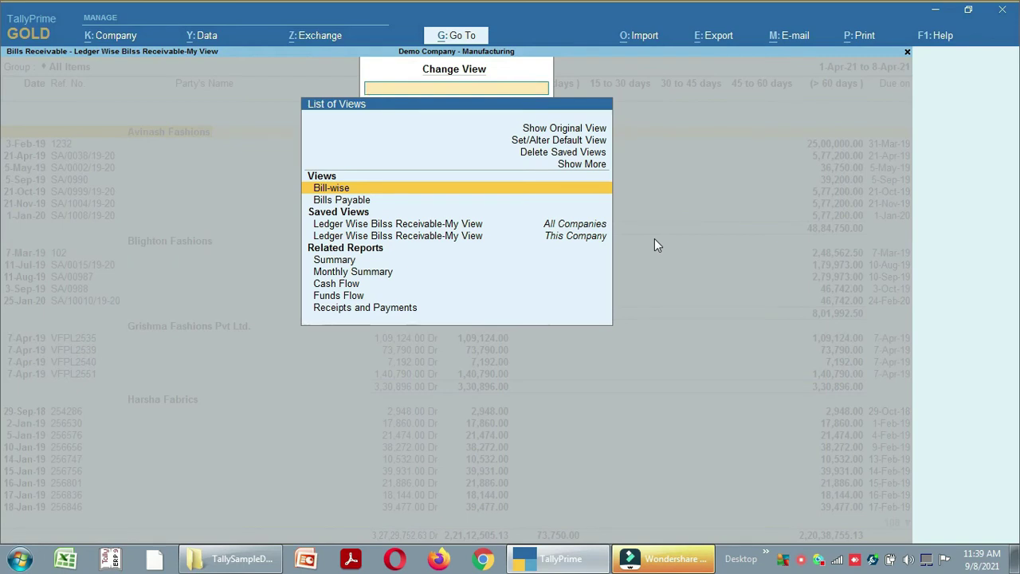
key("Up")
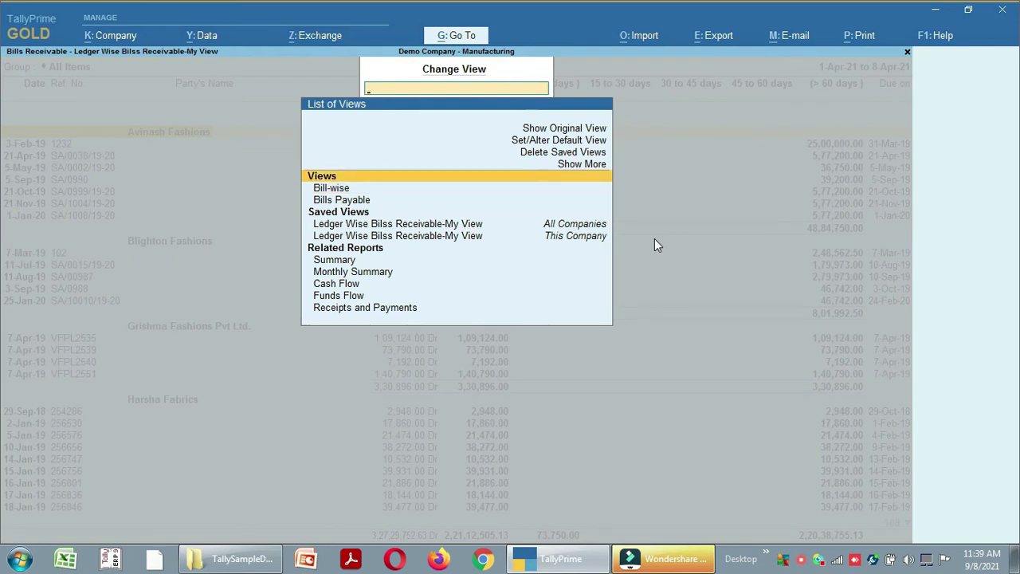
key("Up")
key("Up")
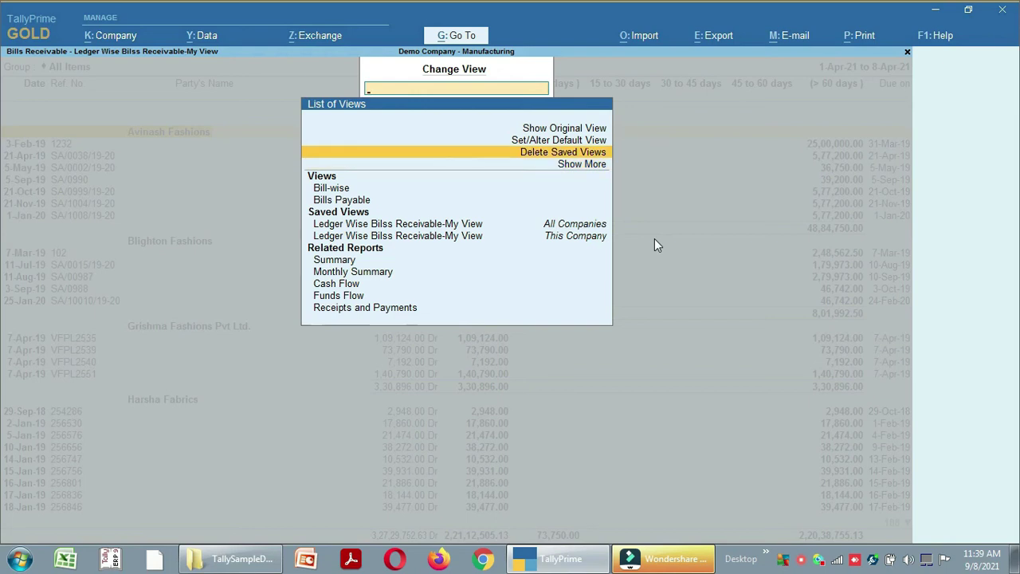
key("Return")
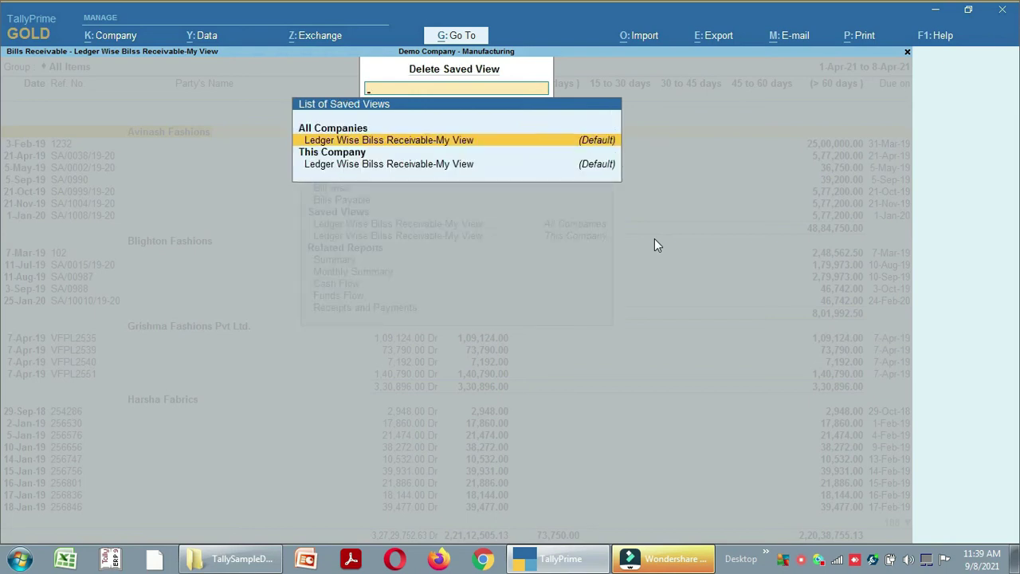
key("Return")
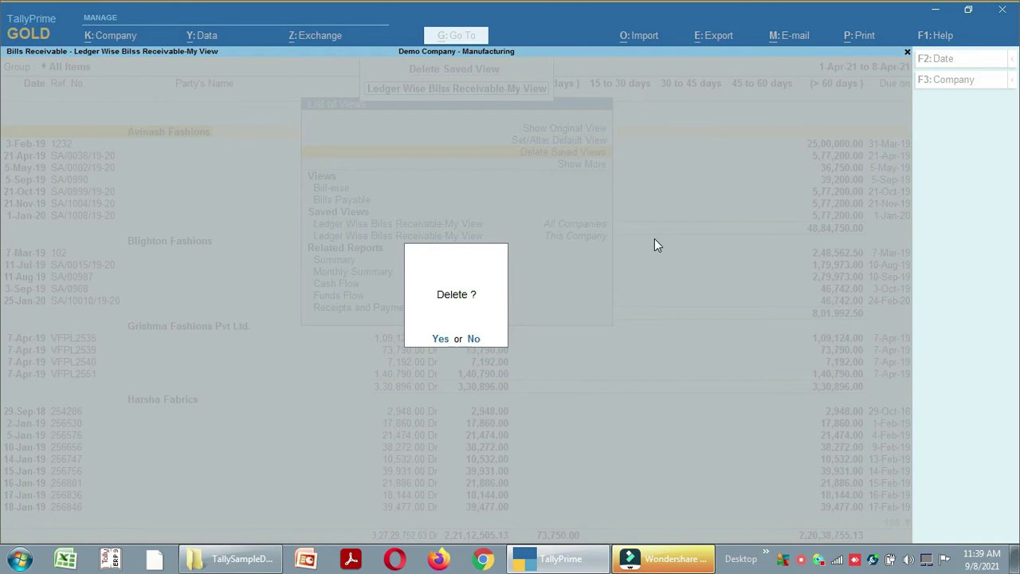
key("n")
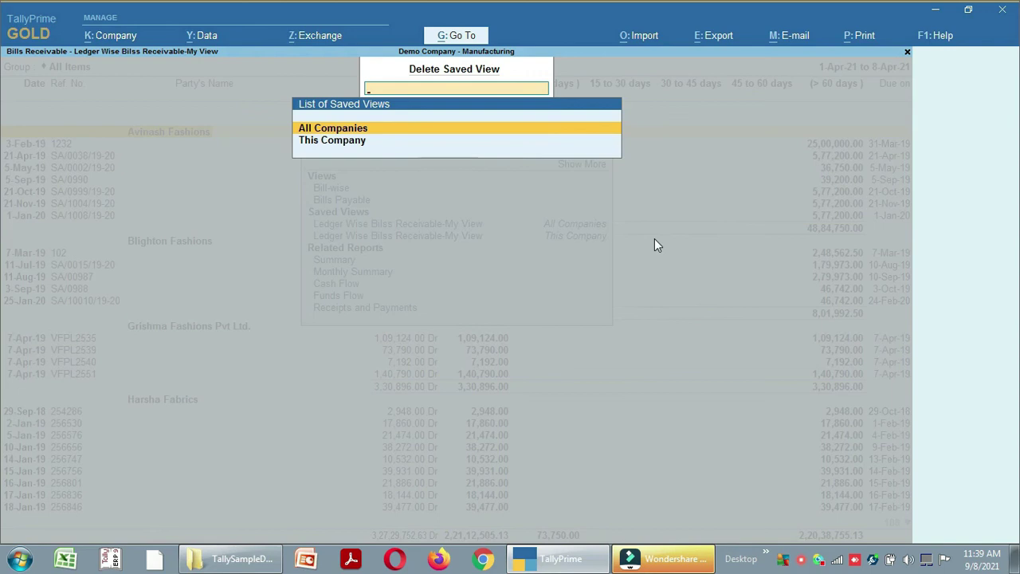
key("Escape")
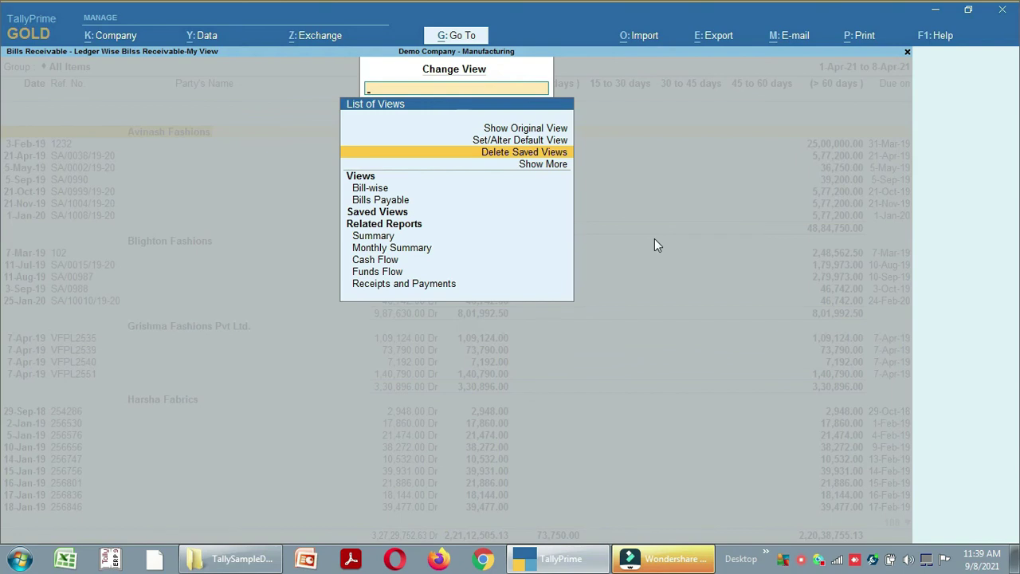
key("Escape")
Step: Use the troubleshooting options to delete the views saved for All Companies on this computer, and return to the Gateway of Tally
key("F1")
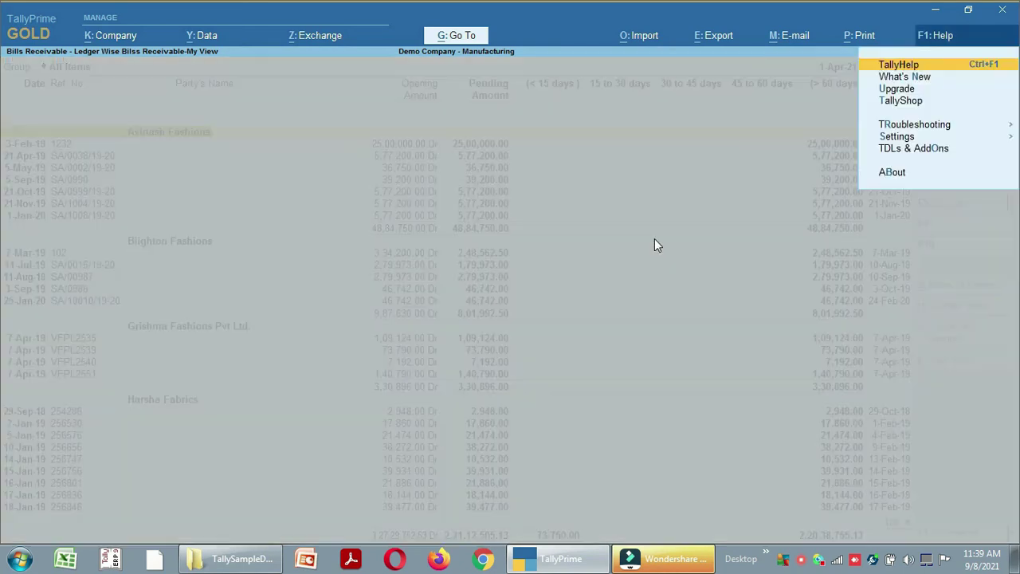
key("Down")
key("Down")
key("Down")
key("Down")
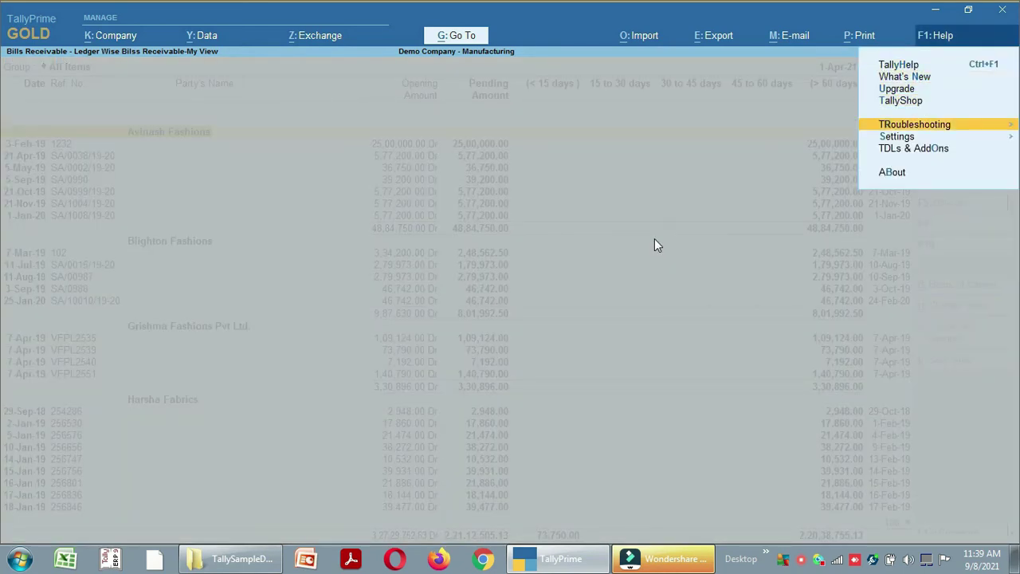
key("Return")
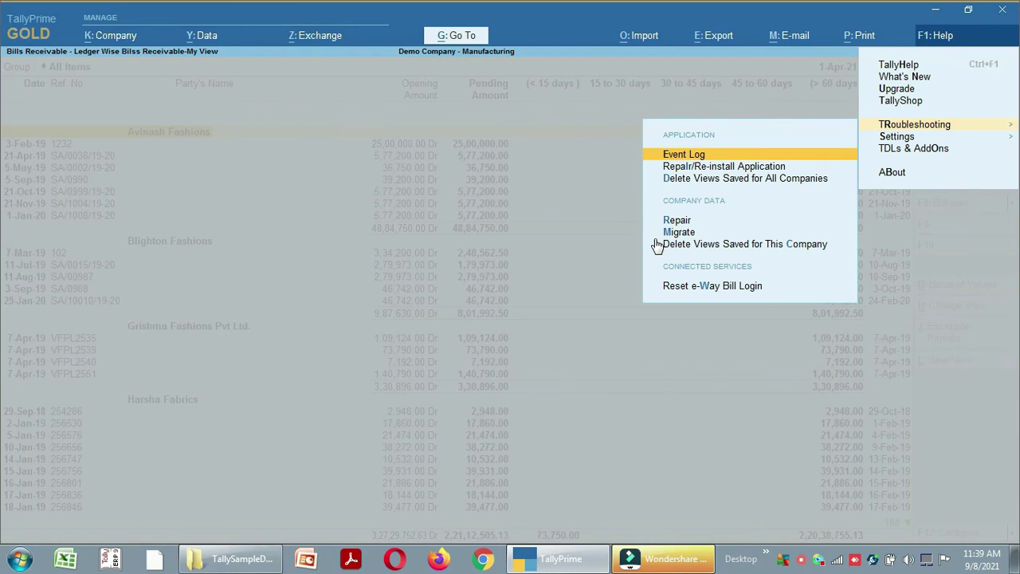
key("Down")
key("Down")
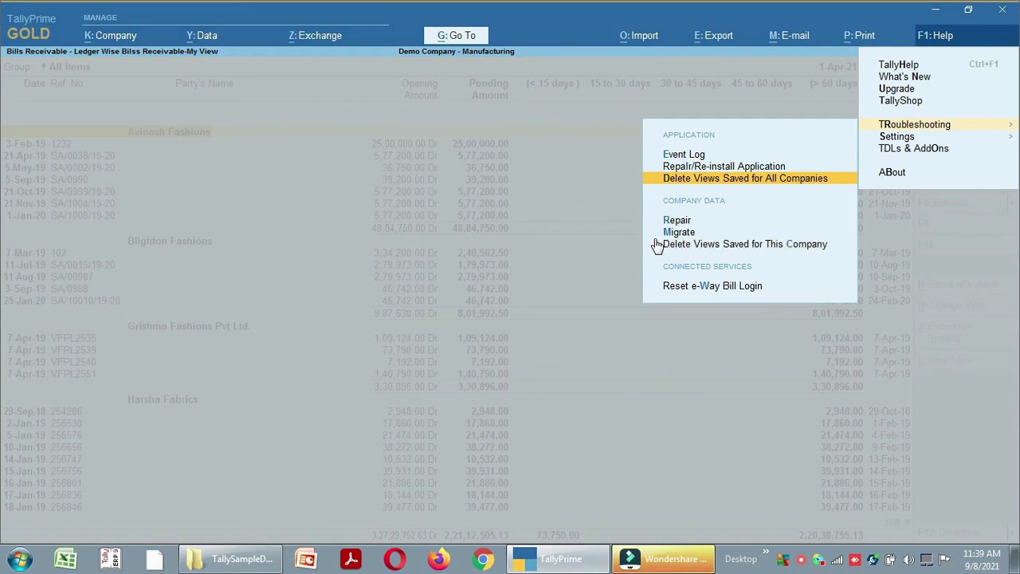
key("Return")
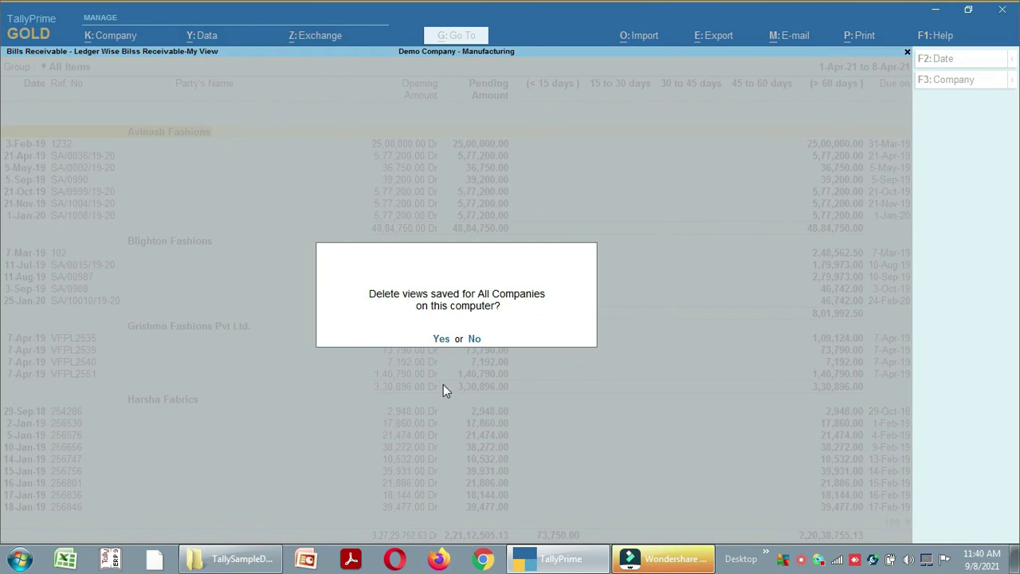
key("Return")
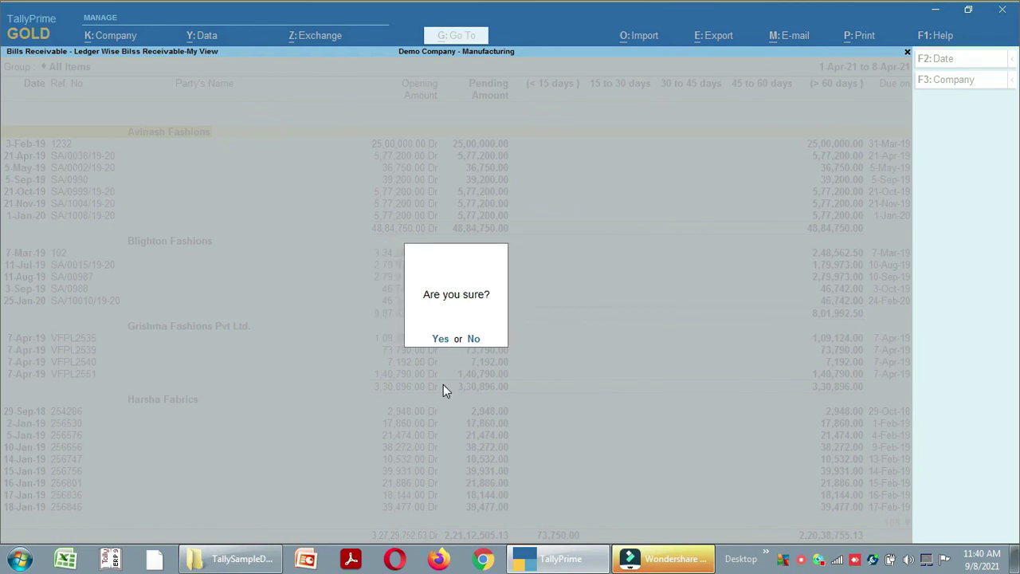
key("Return")
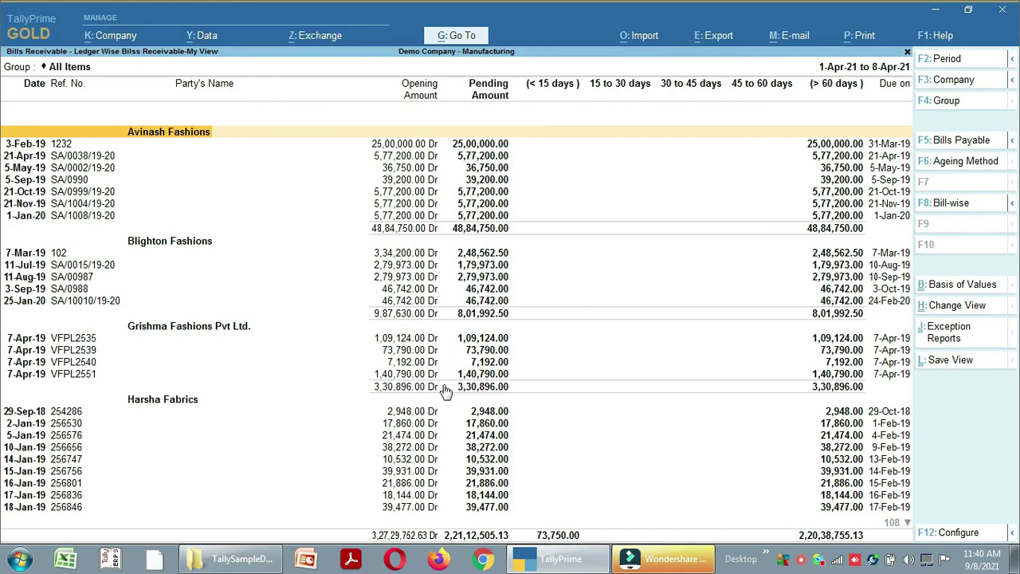
key("Escape")
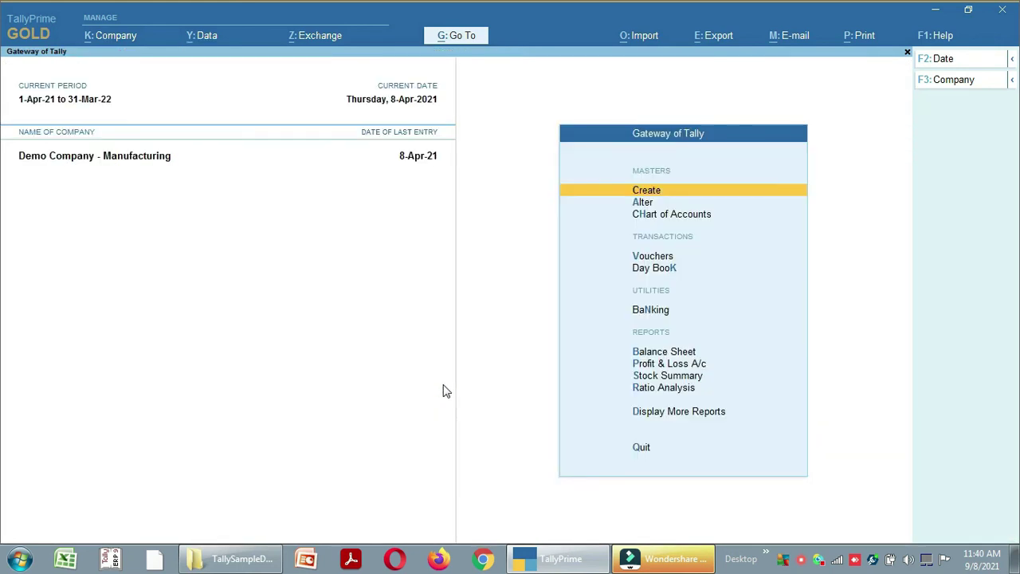